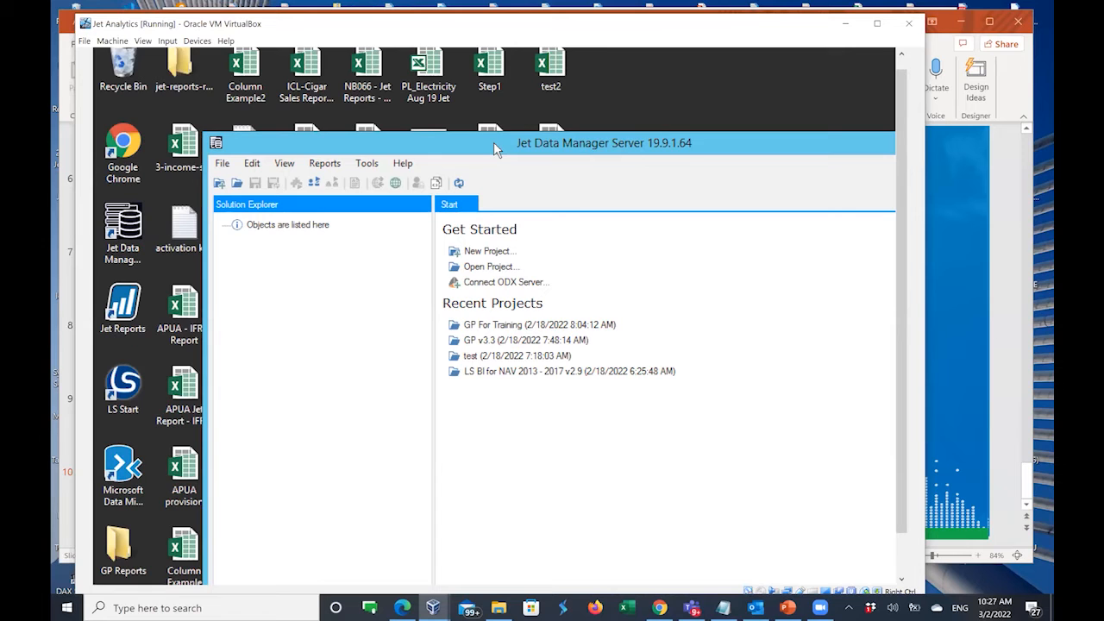
# Reposition the Jet Data Manager Server window within the virtual machine desktop, move the VirtualBox window, and widen it.
pyautogui.moveTo(494, 142); pyautogui.dragTo(475, 75)
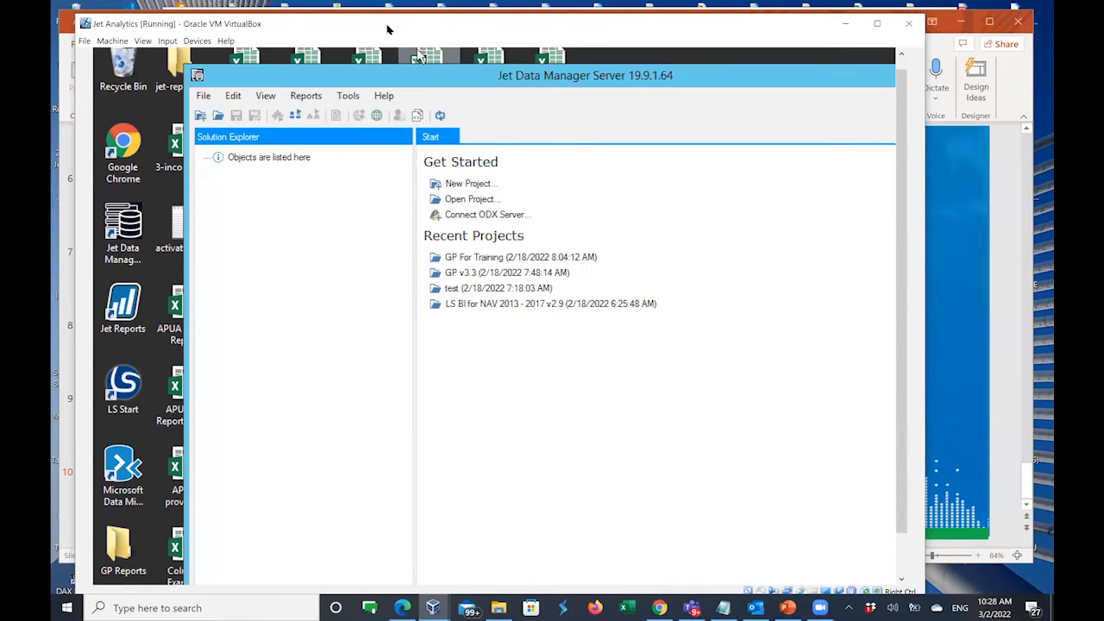
pyautogui.moveTo(393, 28); pyautogui.dragTo(386, 17)
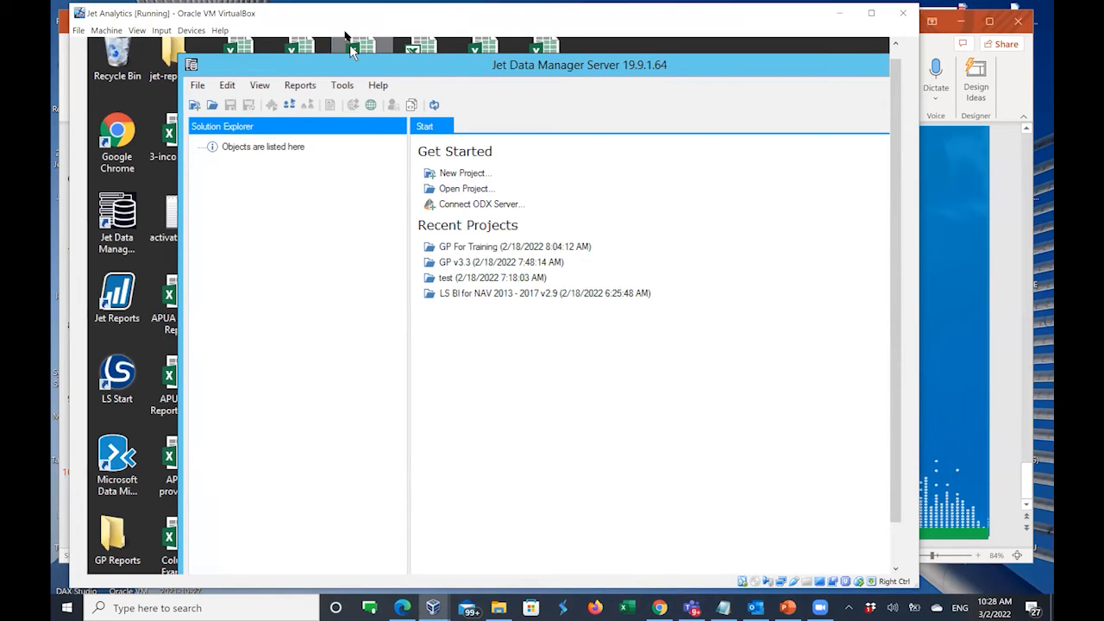
pyautogui.moveTo(344, 74); pyautogui.dragTo(574, 333)
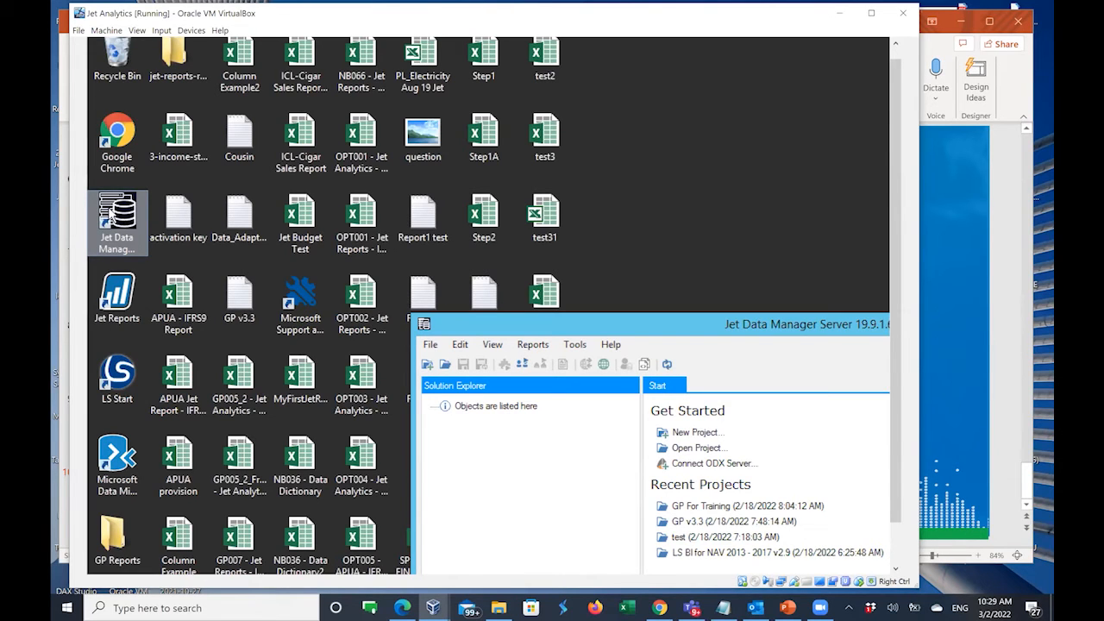
pyautogui.moveTo(619, 327); pyautogui.dragTo(435, 223)
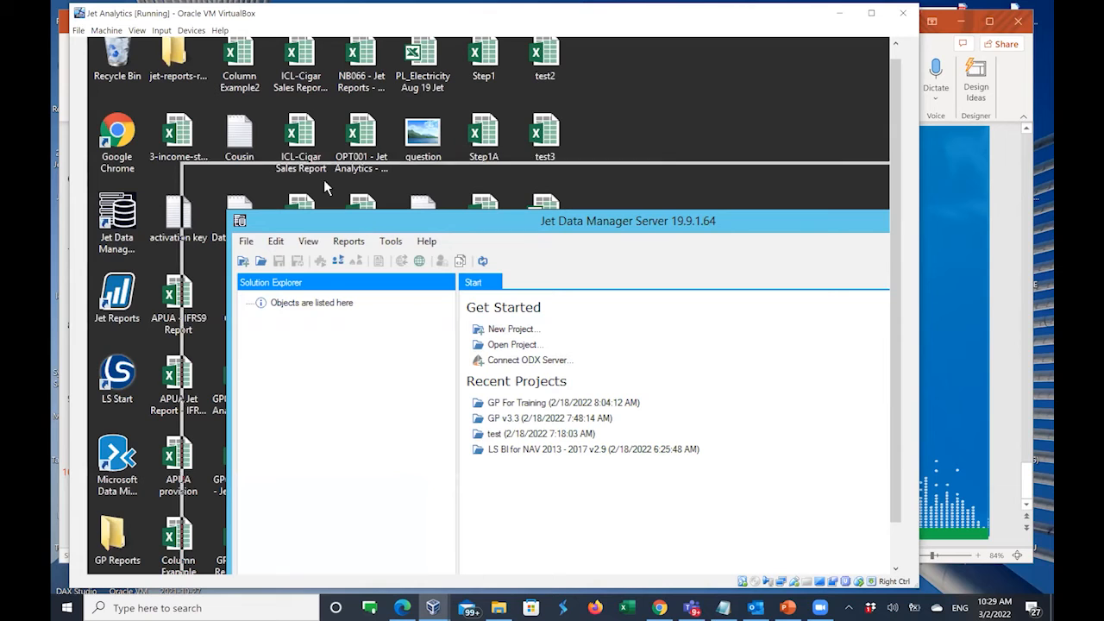
pyautogui.moveTo(250, 79); pyautogui.dragTo(239, 62)
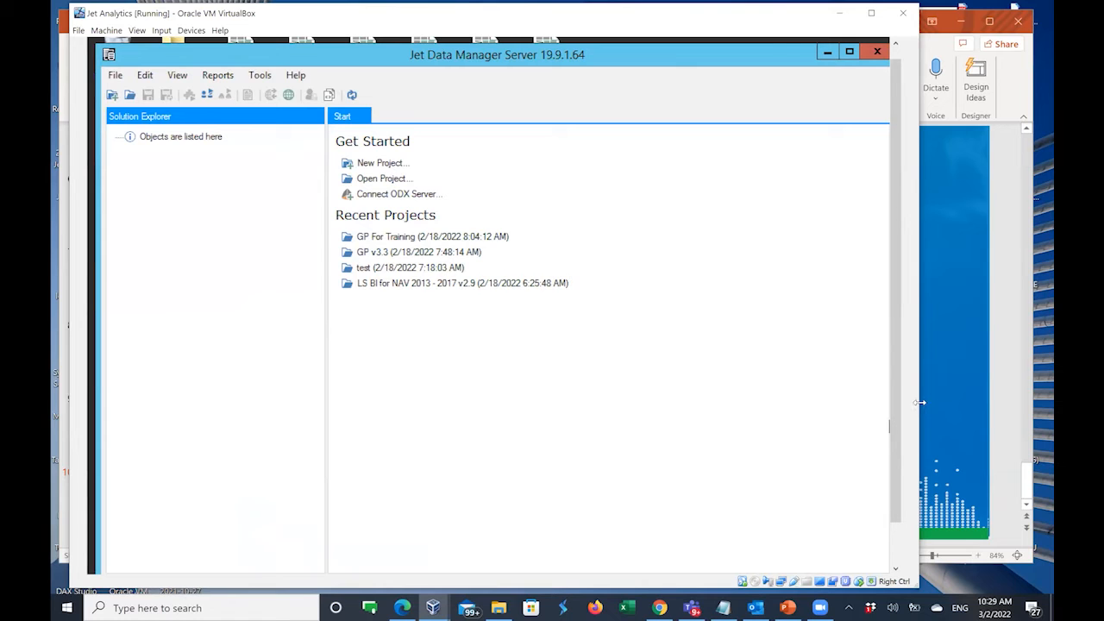
pyautogui.moveTo(920, 402); pyautogui.dragTo(949, 402)
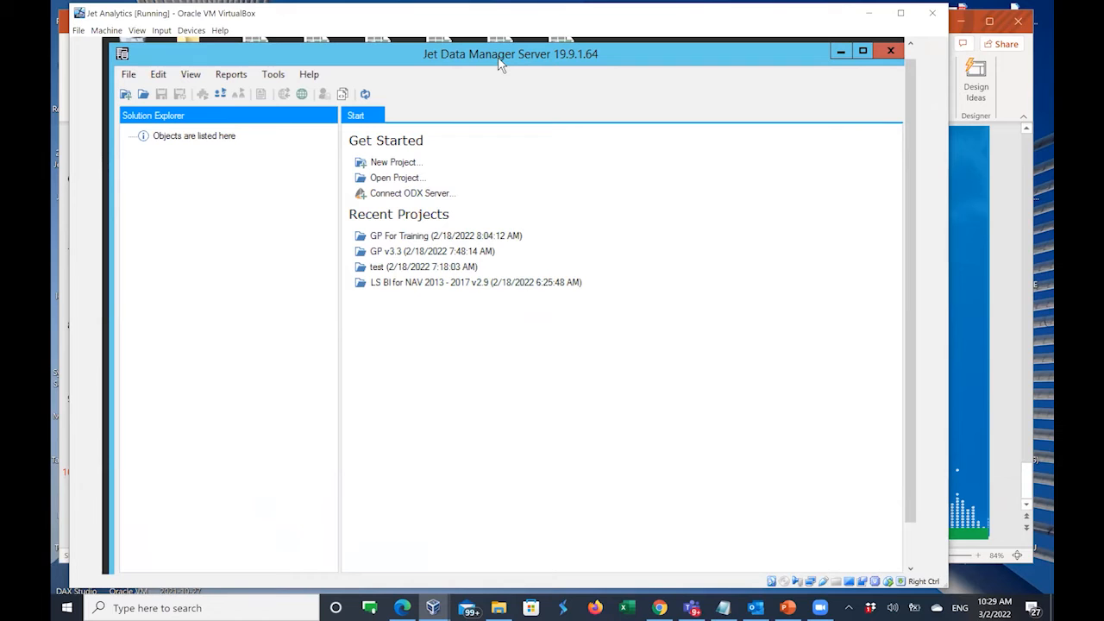
# Open the CubeStore to view its QuickCube projects, and close it again.
pyautogui.click(129, 76)
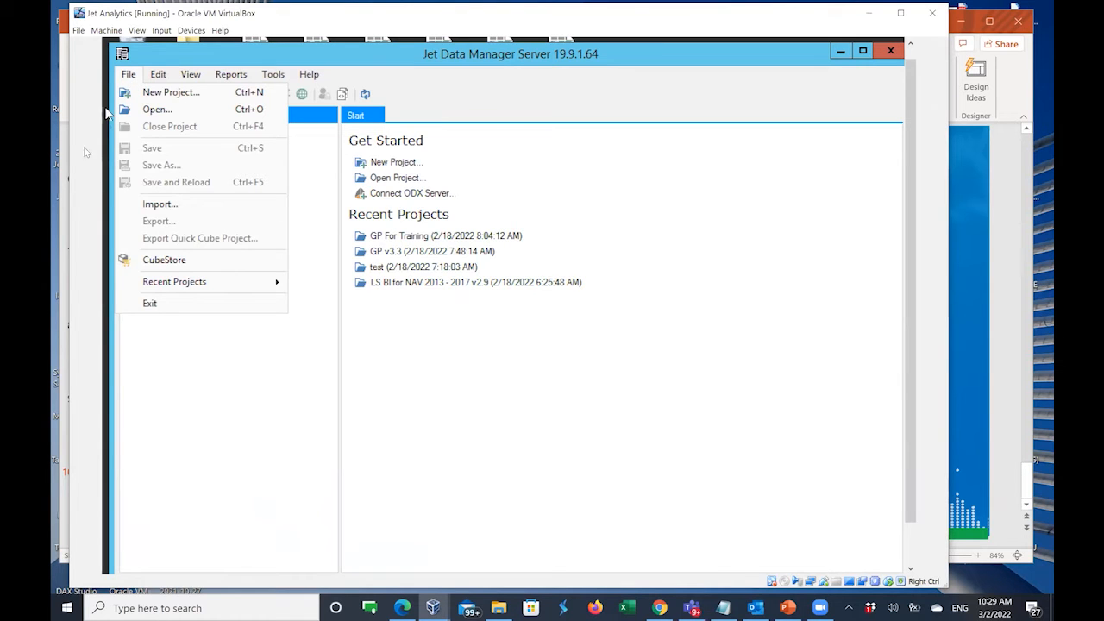
pyautogui.click(202, 260)
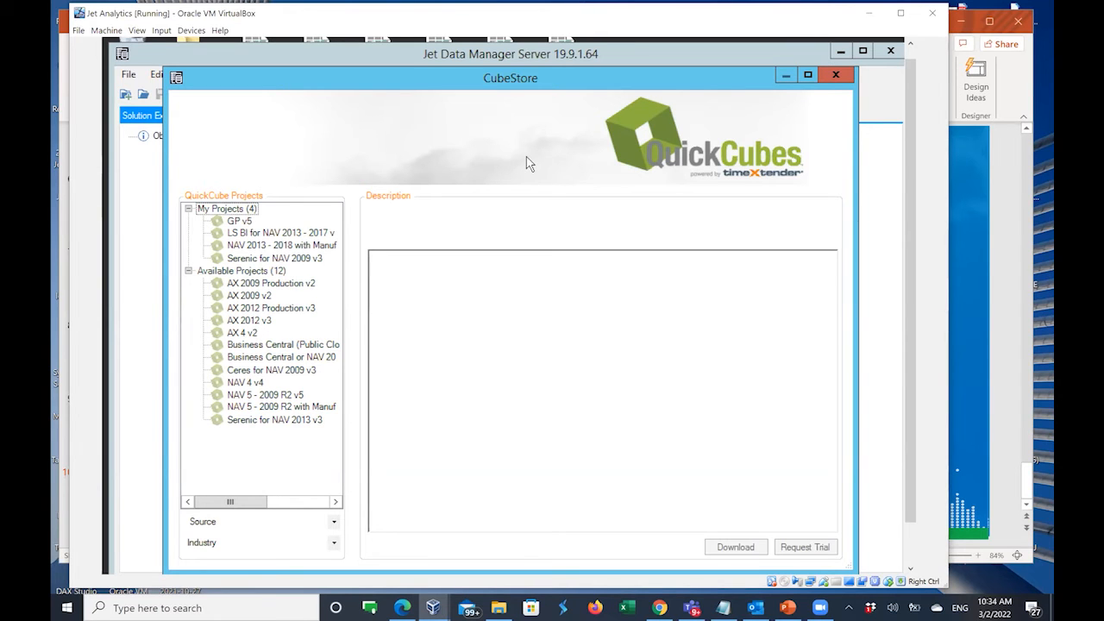
pyautogui.click(836, 77)
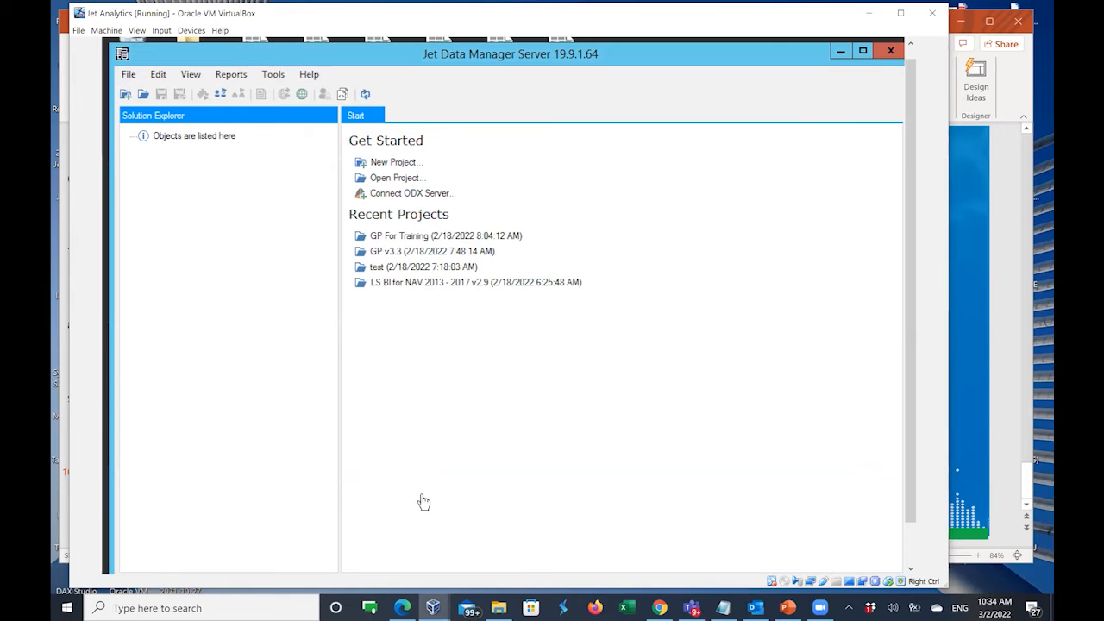
# Try to open the recent project GP For Training.
pyautogui.click(413, 241)
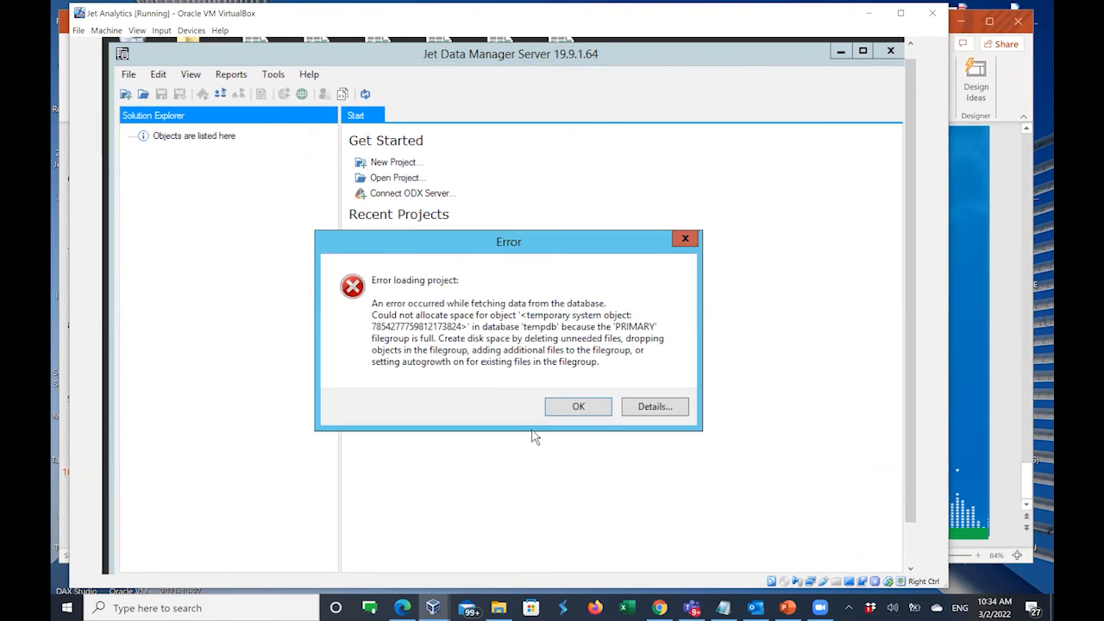
pyautogui.click(594, 412)
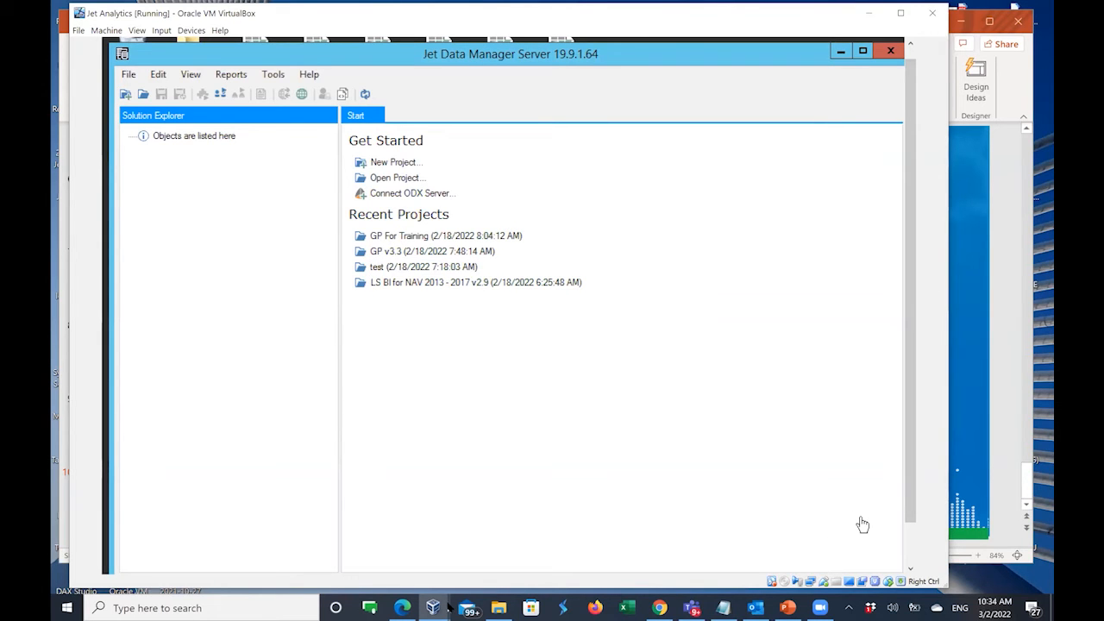
# Switch to File Explorer on the host computer and browse the downloads folder on Windows (C:).
pyautogui.rightClick(494, 606)
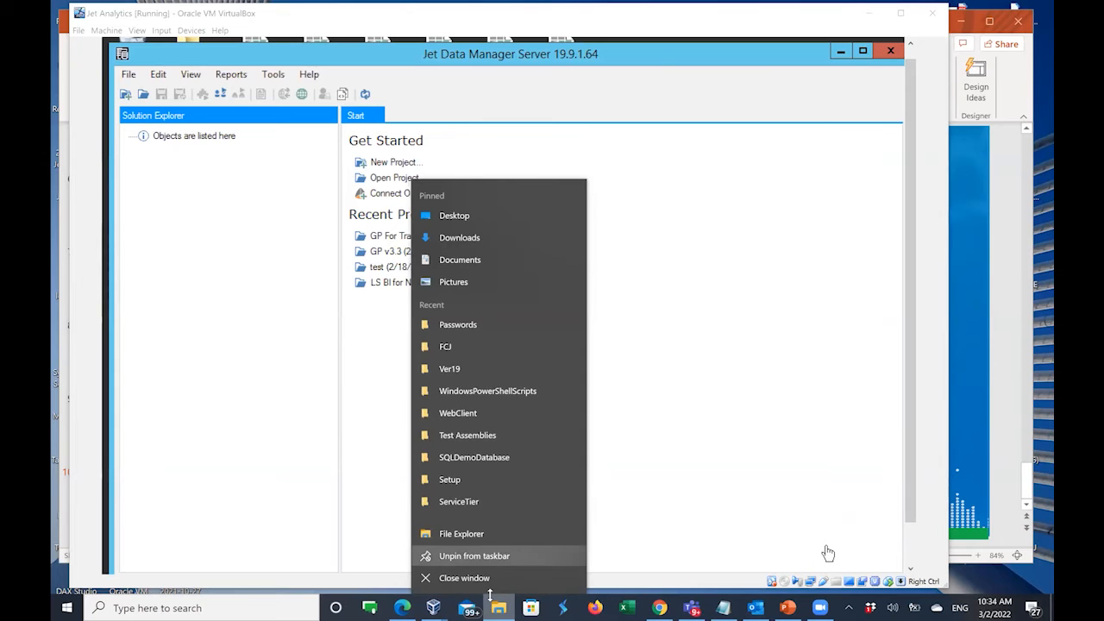
pyautogui.click(469, 535)
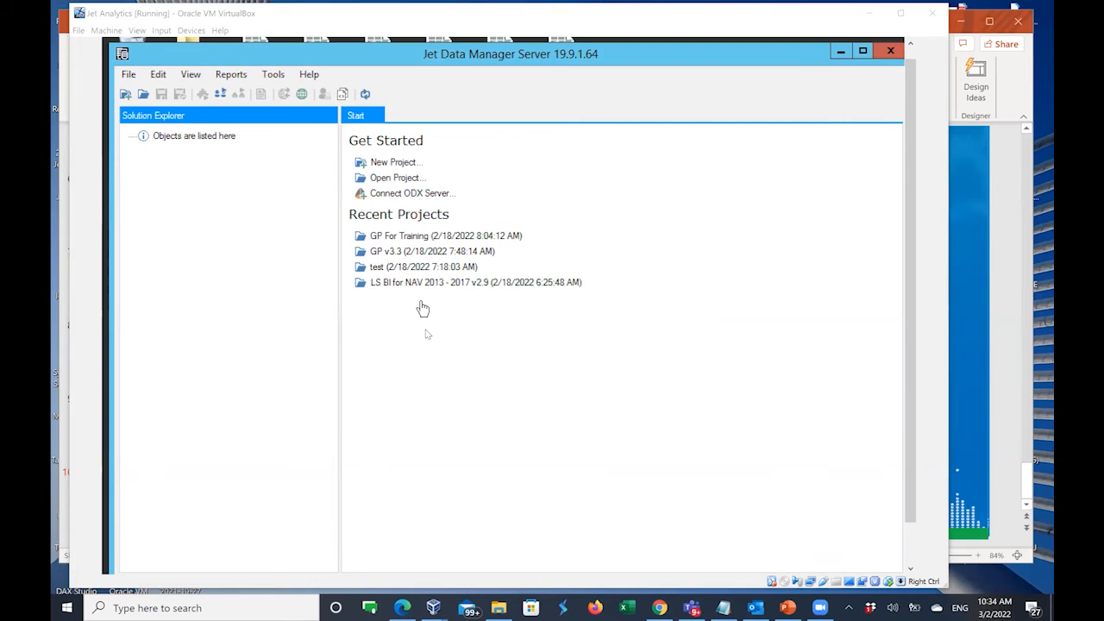
pyautogui.press('super+e')
pyautogui.click(236, 418)
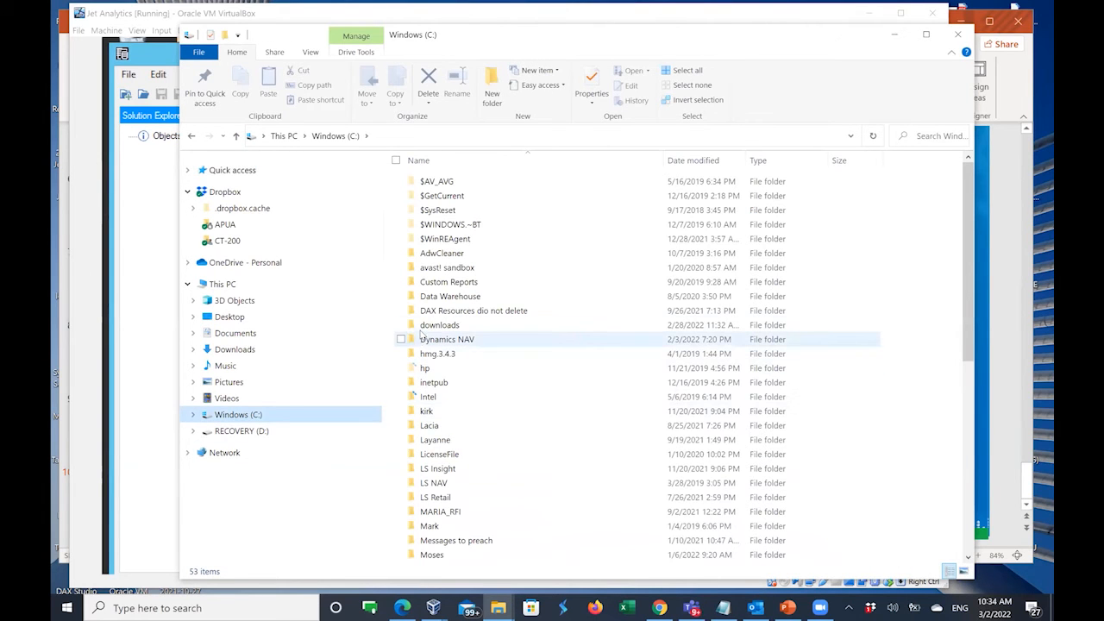
pyautogui.doubleClick(429, 325)
pyautogui.scroll(-1, 531, 350)
pyautogui.scroll(1, 531, 349)
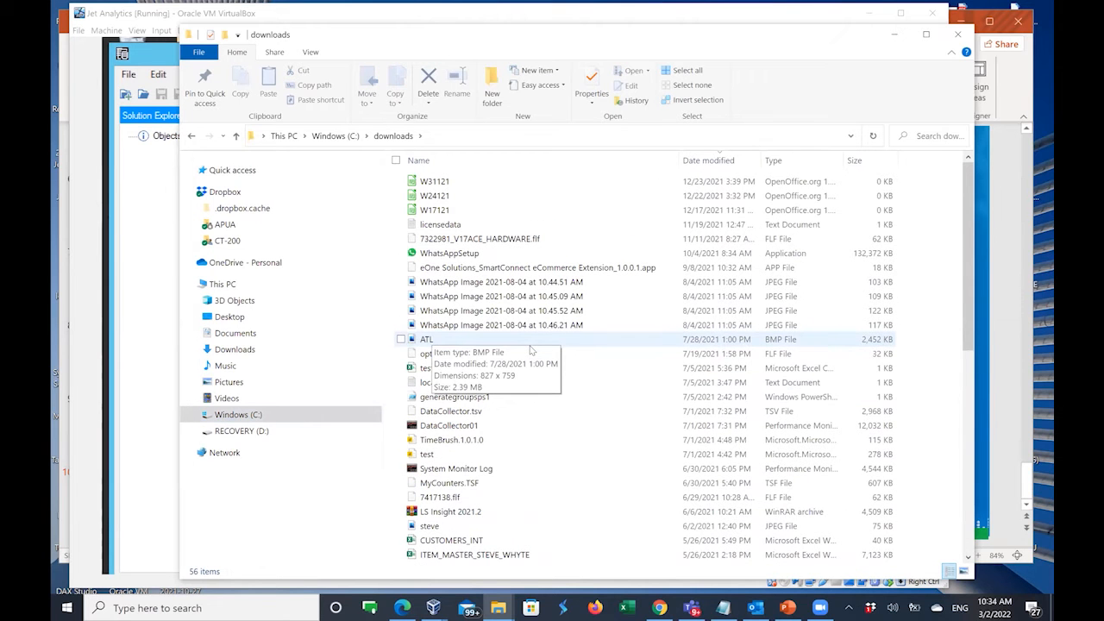
pyautogui.scroll(-2, 577, 328)
pyautogui.scroll(2, 553, 294)
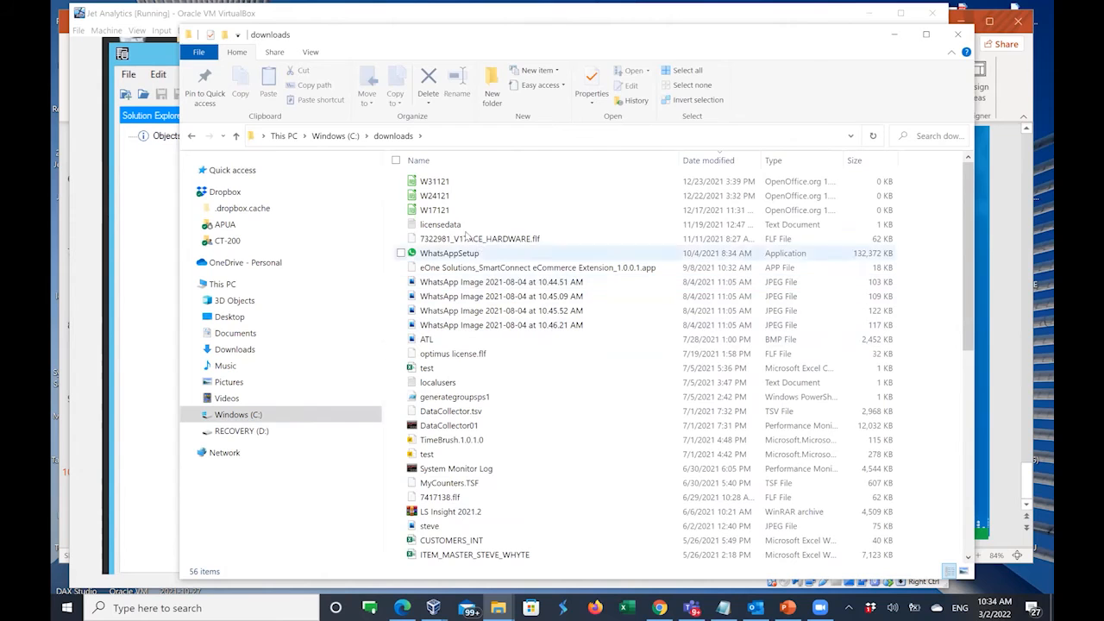
# Delete the WhatsAppSetup application from the host's downloads folder.
pyautogui.click(450, 255)
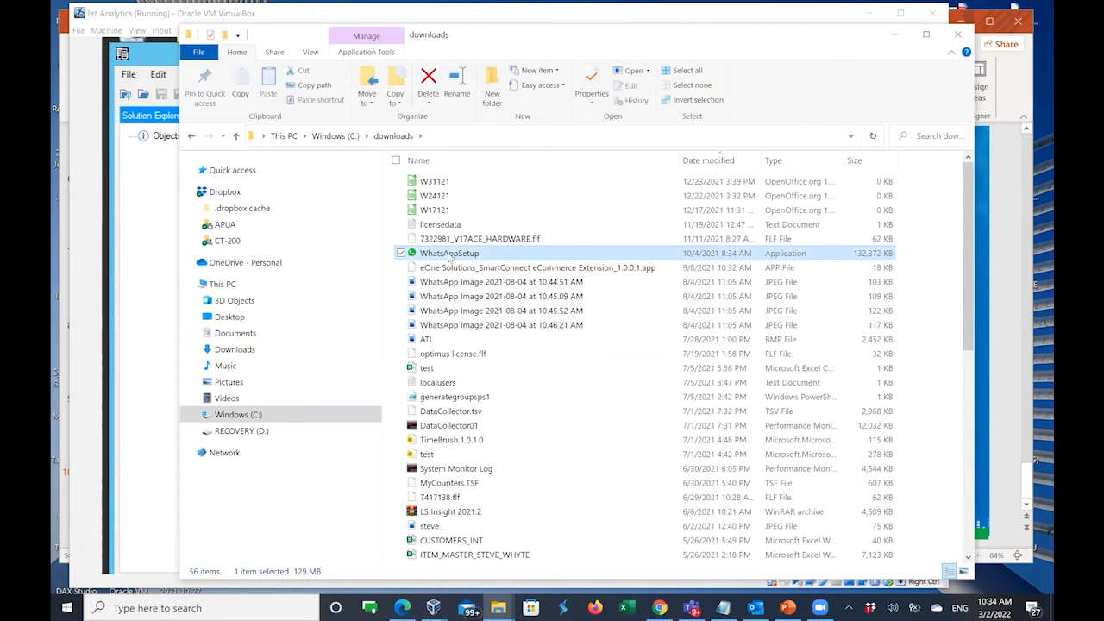
pyautogui.rightClick(450, 255)
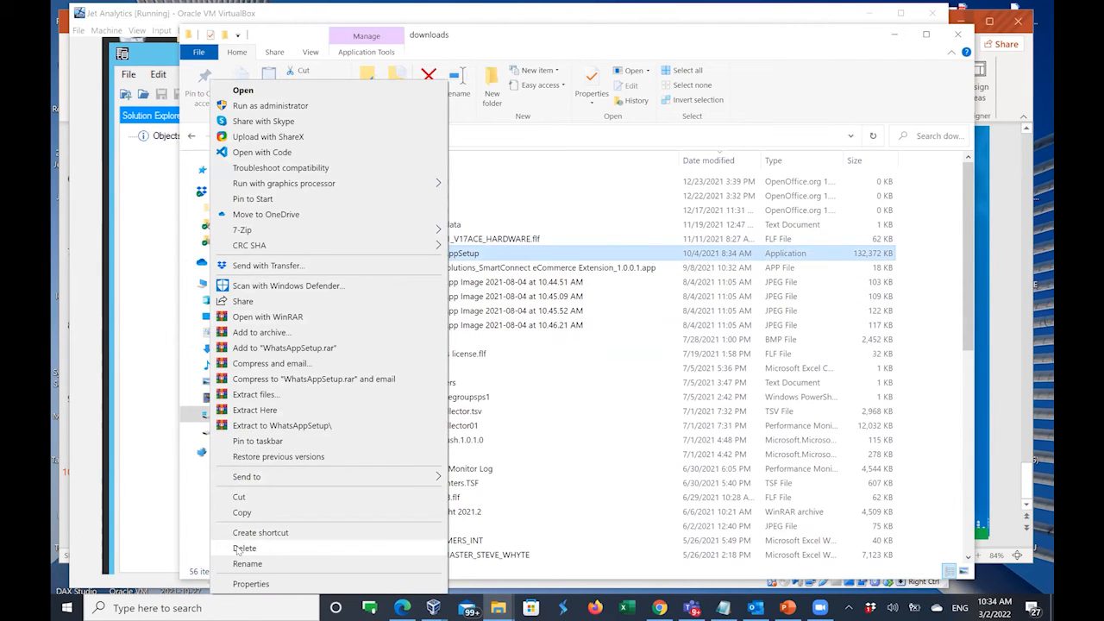
# Delete the NamcoPools folder from the host's downloads folder.
pyautogui.scroll(-2, 690, 393)
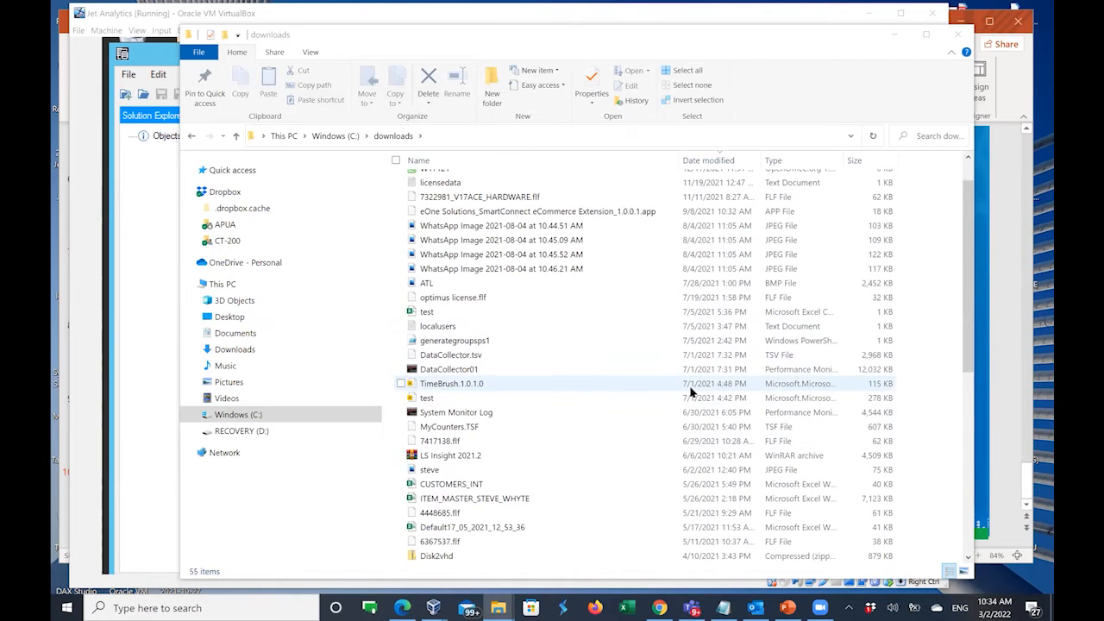
pyautogui.scroll(-7, 691, 393)
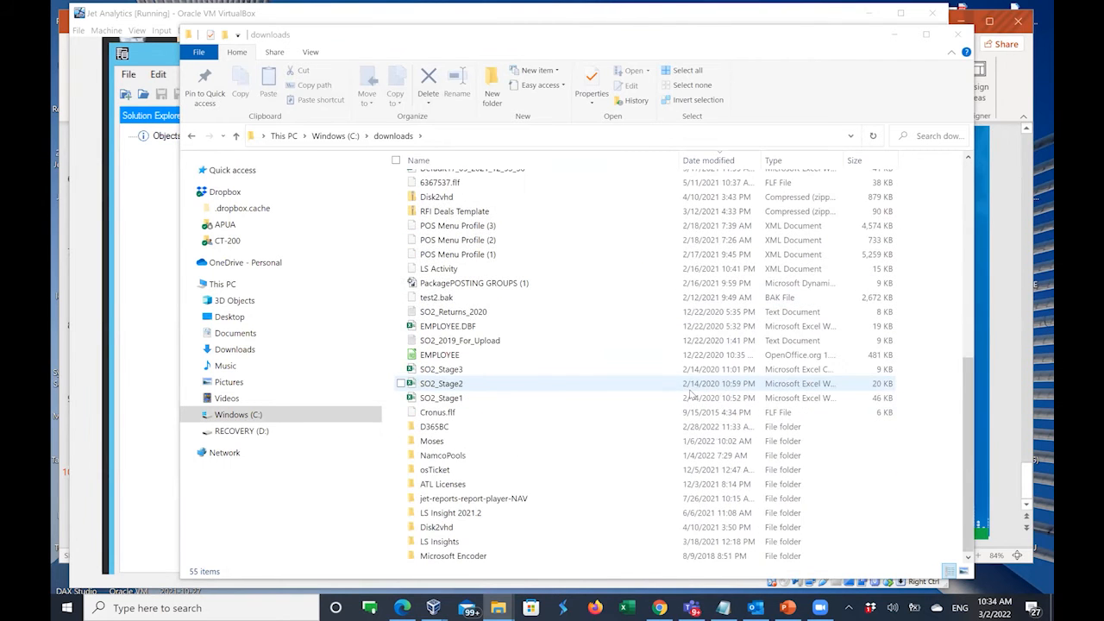
pyautogui.rightClick(467, 457)
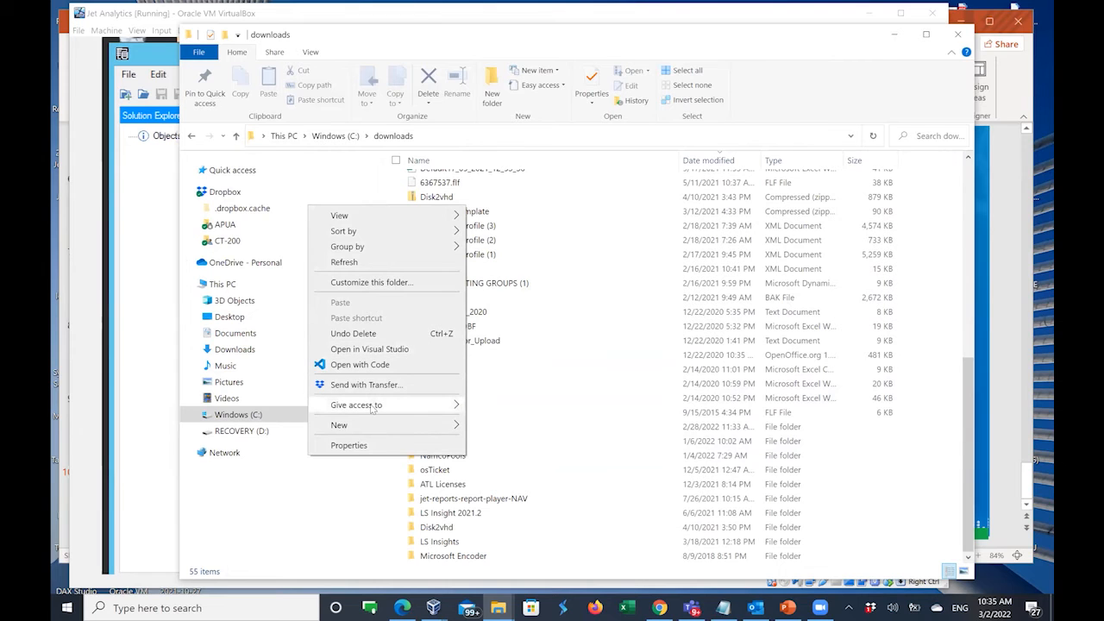
pyautogui.moveTo(371, 405)
pyautogui.click(565, 386)
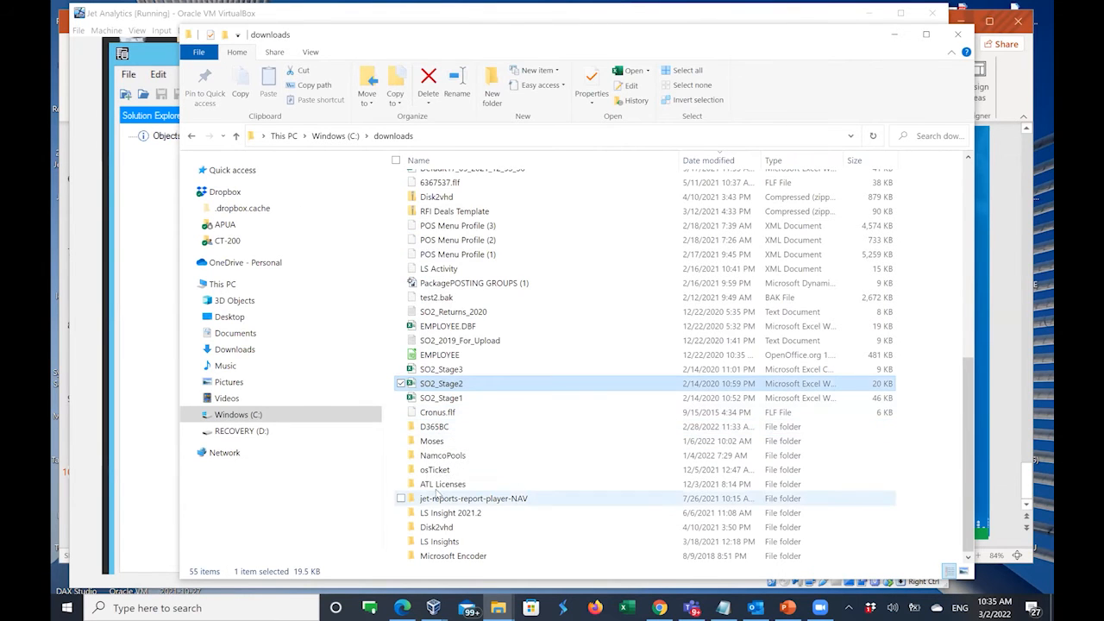
pyautogui.click(427, 458)
pyautogui.rightClick(427, 460)
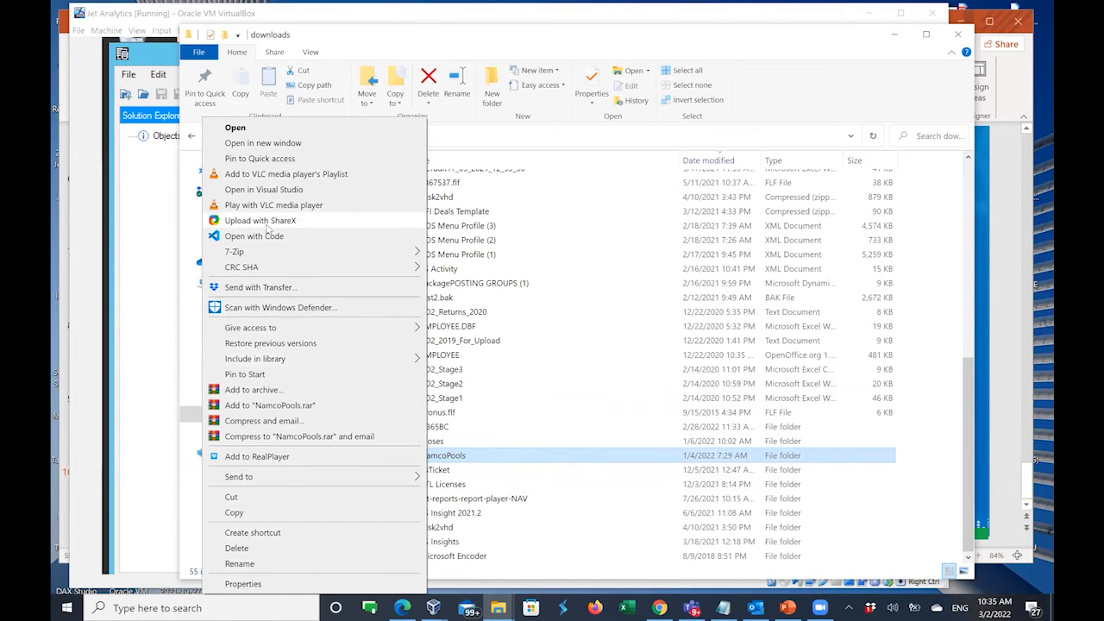
pyautogui.click(237, 549)
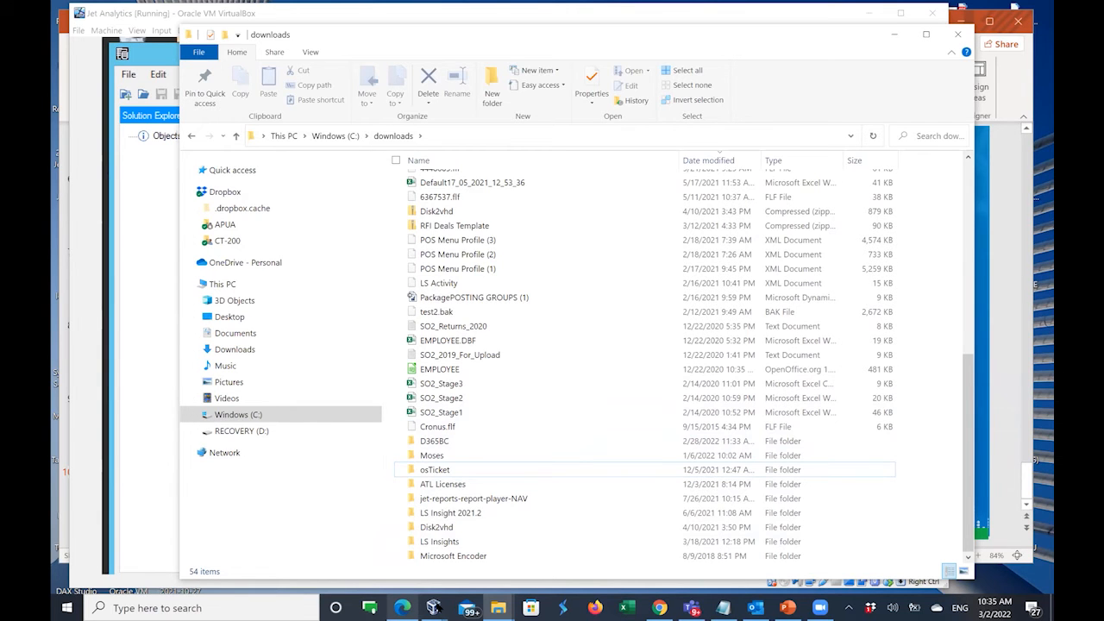
# Switch back to the virtual machine and open the SQLServer2017Media folder on its Local Disk (C:) in File Explorer.
pyautogui.click(482, 556)
pyautogui.moveTo(913, 227); pyautogui.dragTo(913, 273)
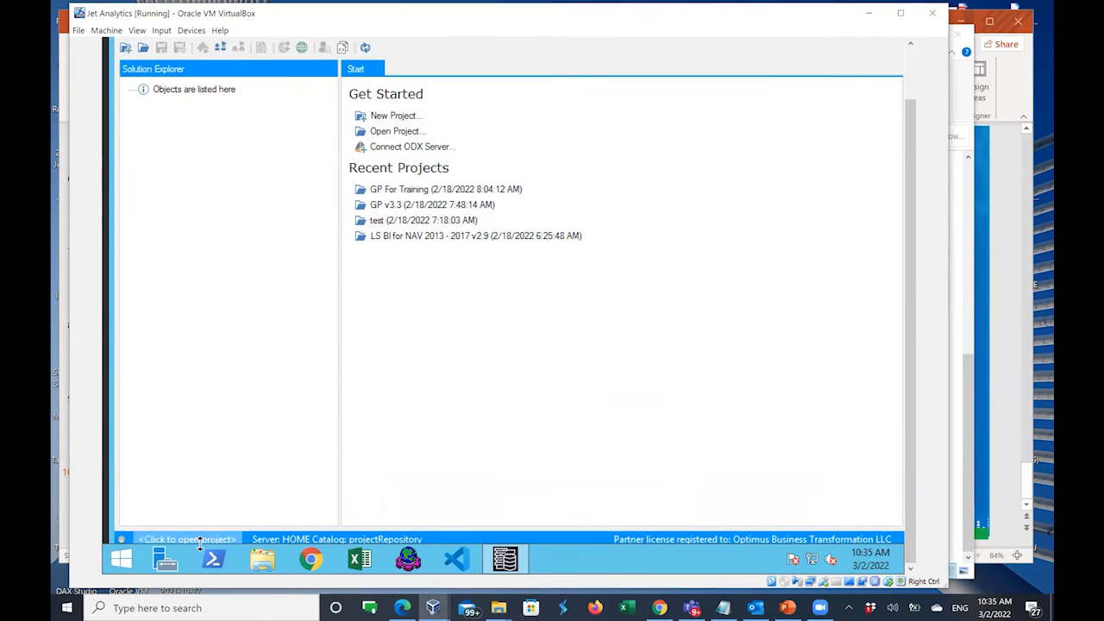
pyautogui.click(262, 560)
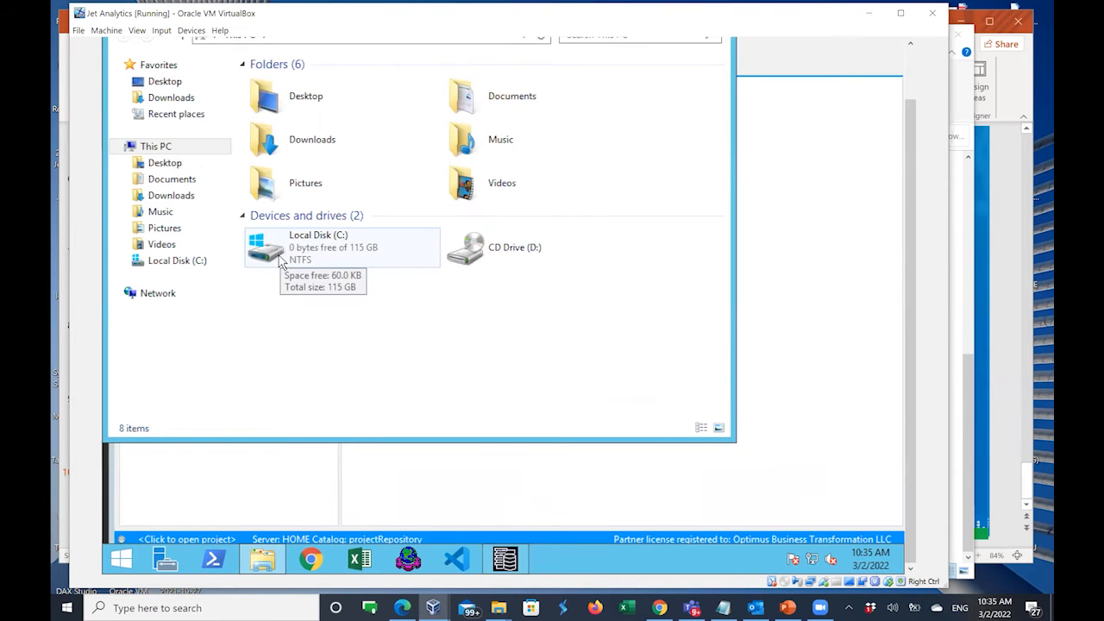
pyautogui.doubleClick(307, 252)
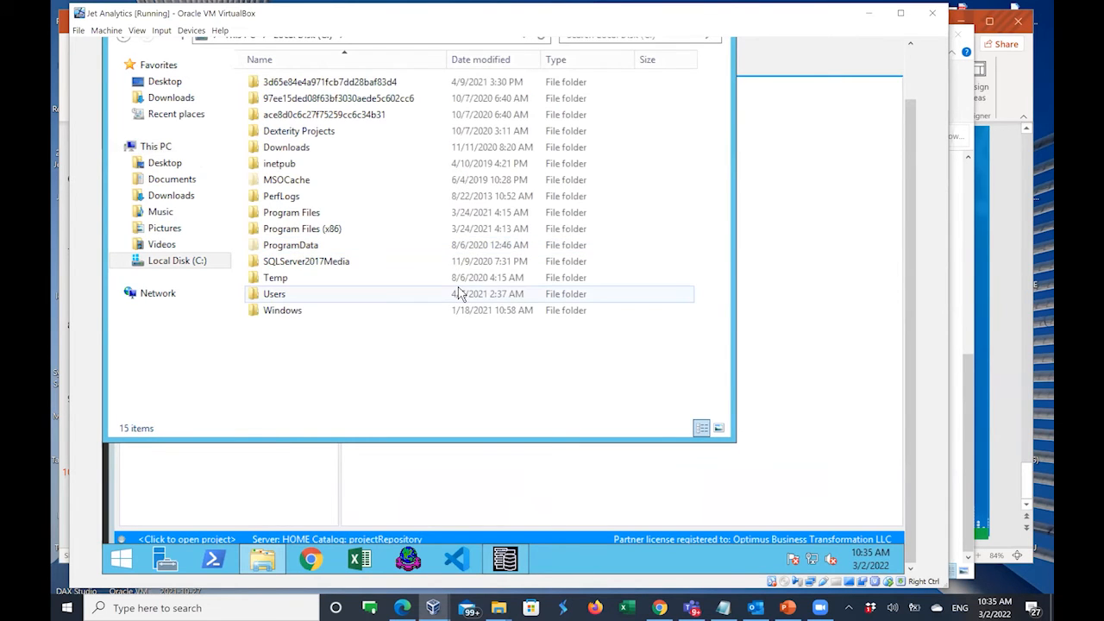
pyautogui.doubleClick(304, 263)
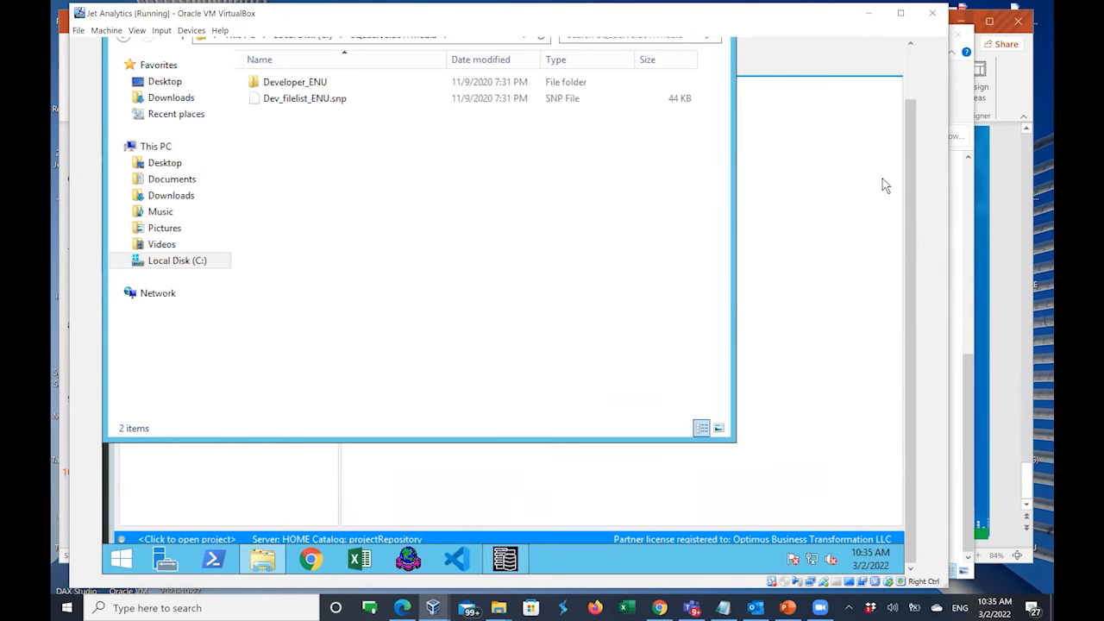
# Delete the SQLServer2017Media folder from the virtual machine's Local Disk (C:).
pyautogui.scroll(2, 906, 168)
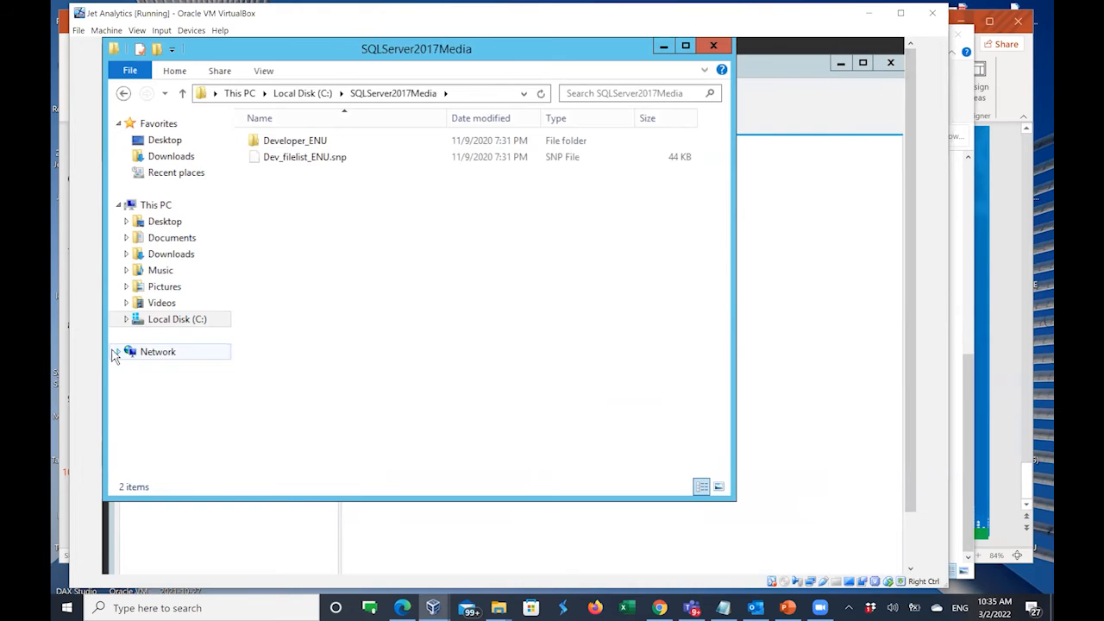
pyautogui.click(154, 323)
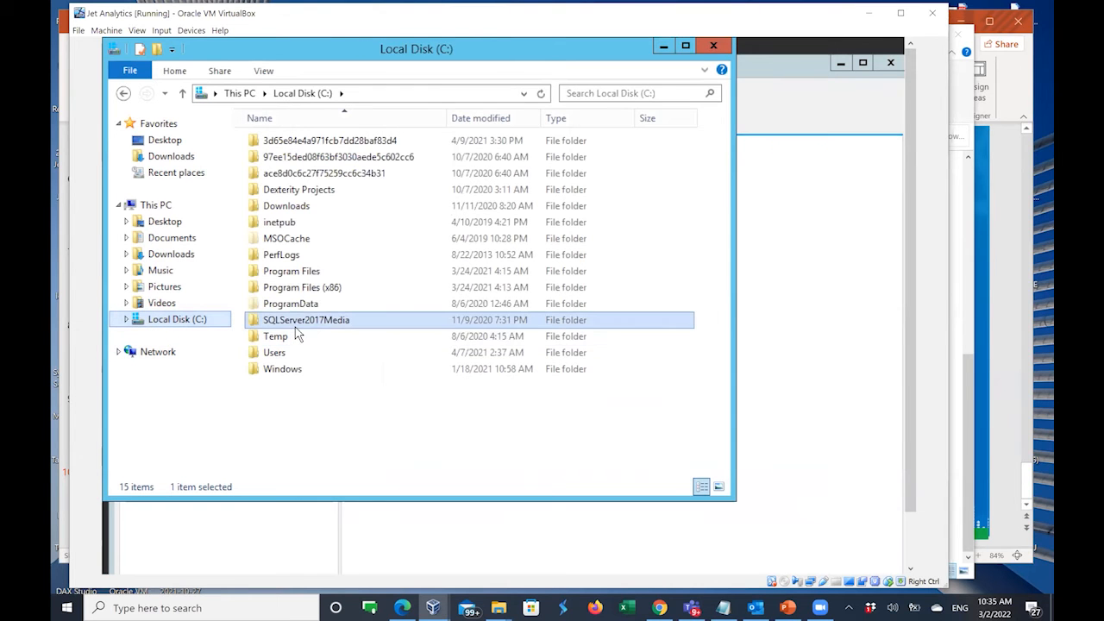
pyautogui.rightClick(296, 325)
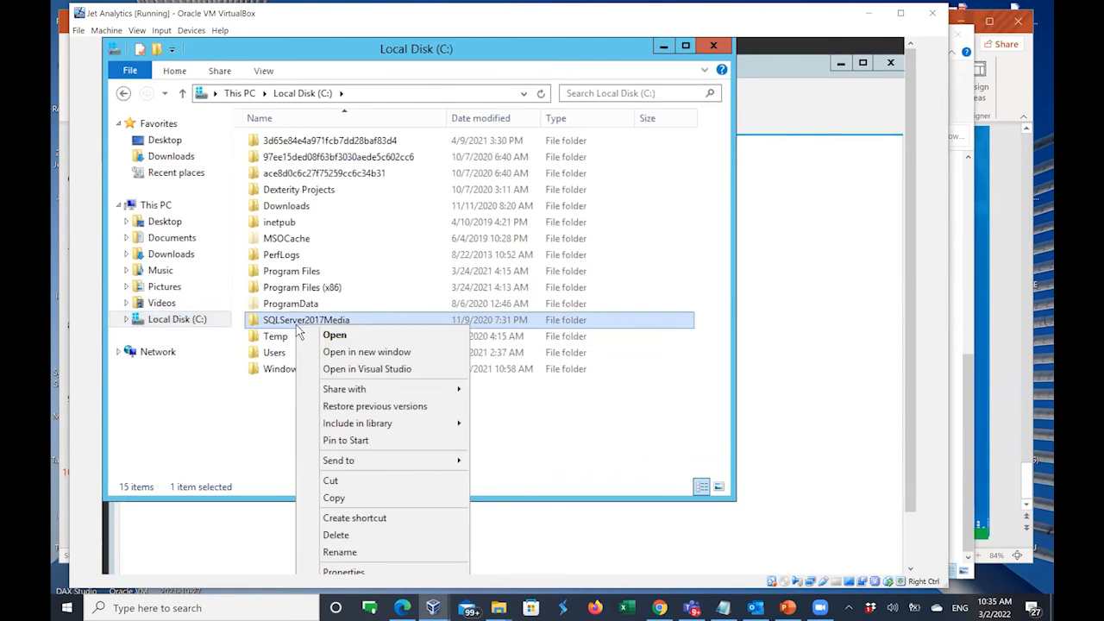
pyautogui.click(350, 537)
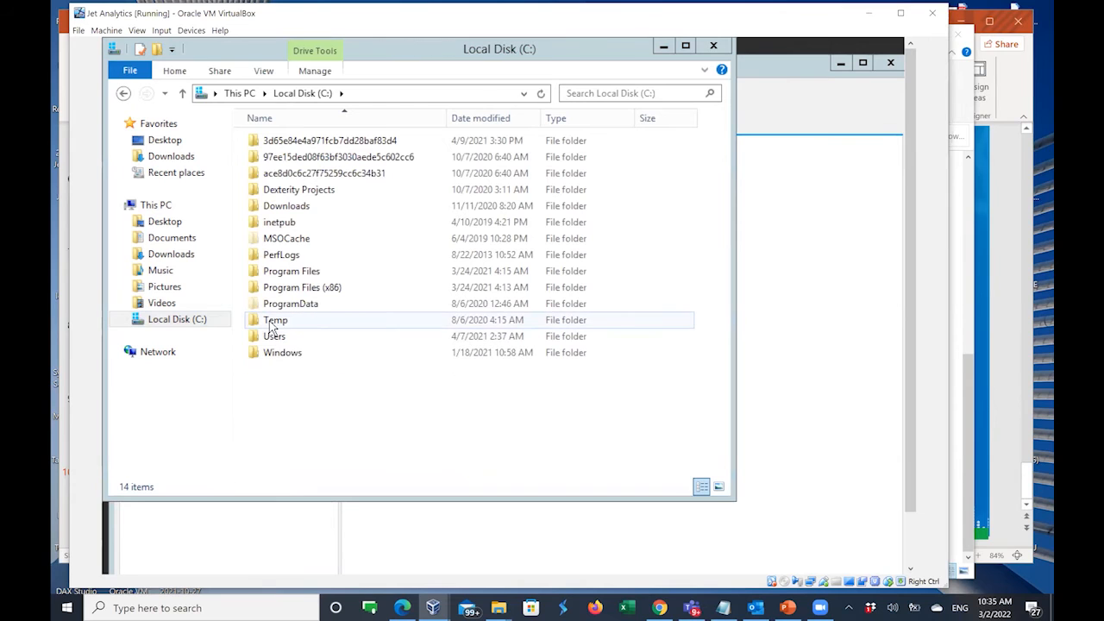
# Open the Downloads folder on the virtual machine's Local Disk (C:) and examine its files.
pyautogui.doubleClick(297, 211)
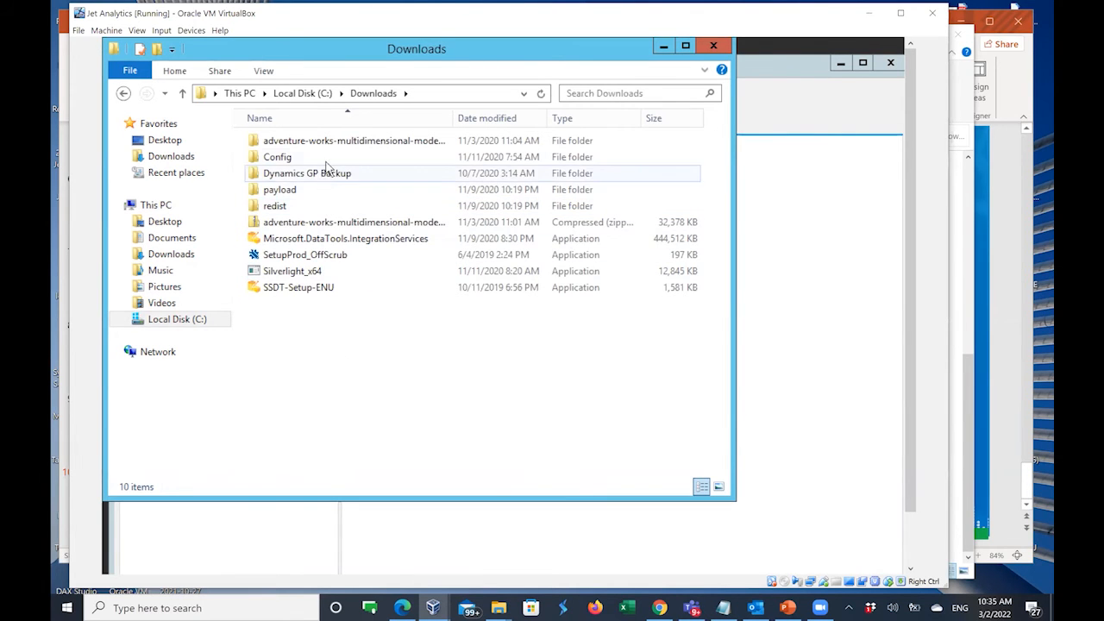
pyautogui.click(303, 143)
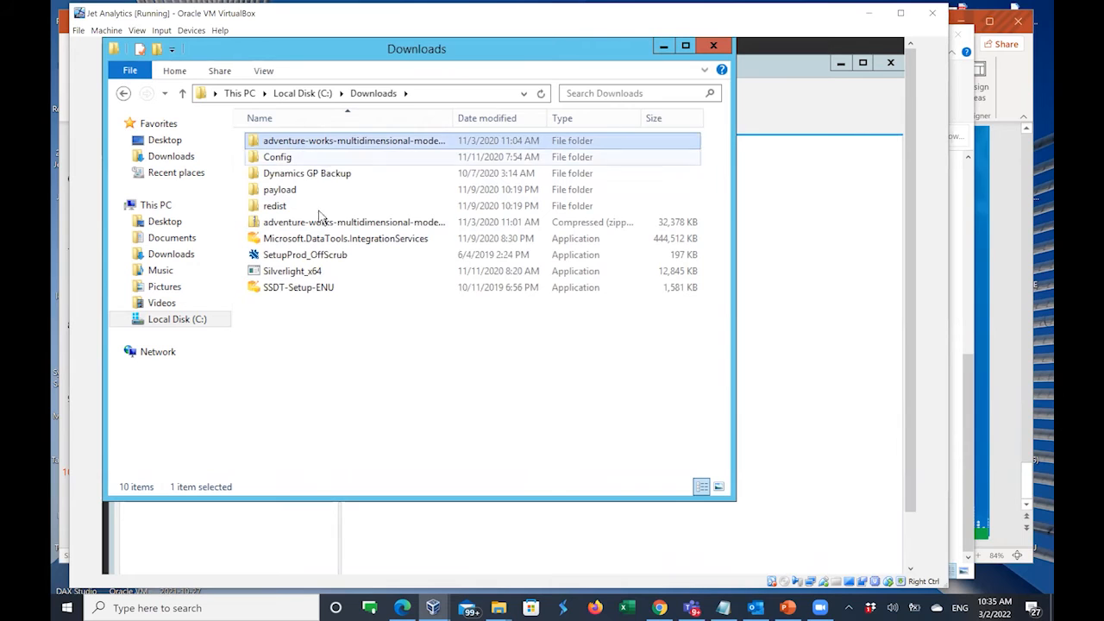
pyautogui.click(316, 292)
pyautogui.rightClick(316, 292)
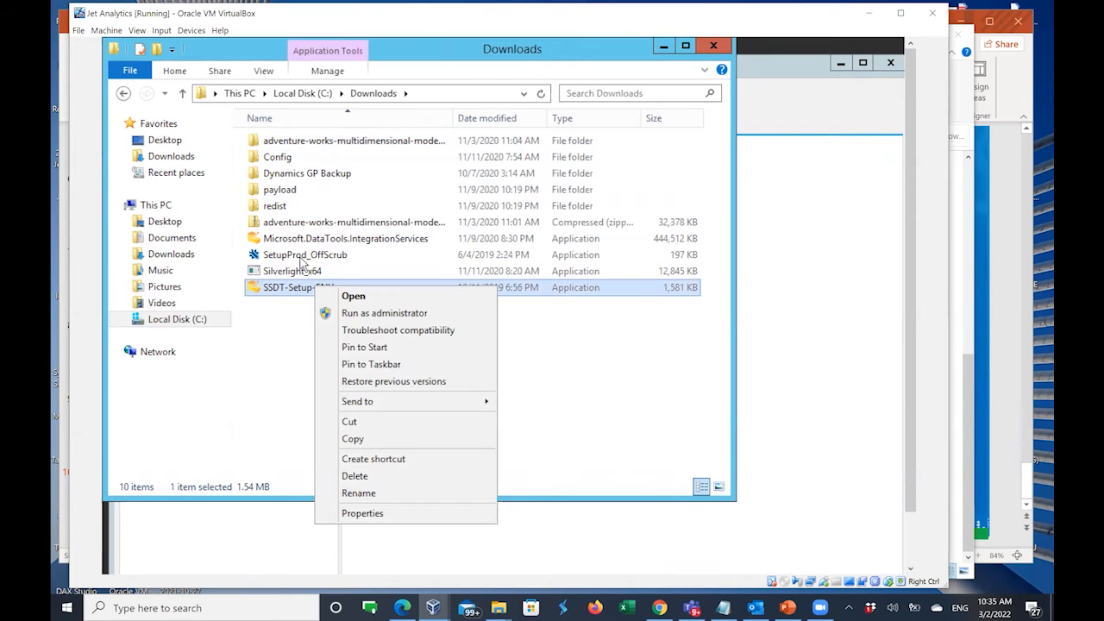
pyautogui.click(294, 144)
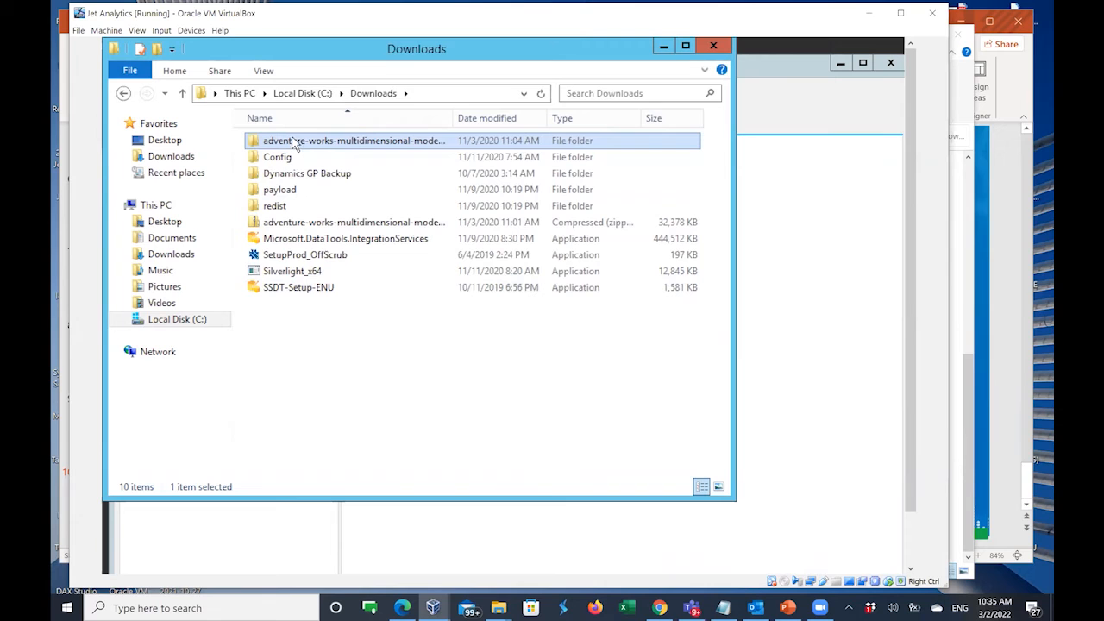
# Return to the virtual machine's Local Disk (C:) and delete its Downloads folder.
pyautogui.click(298, 93)
pyautogui.click(297, 207)
pyautogui.click(365, 256)
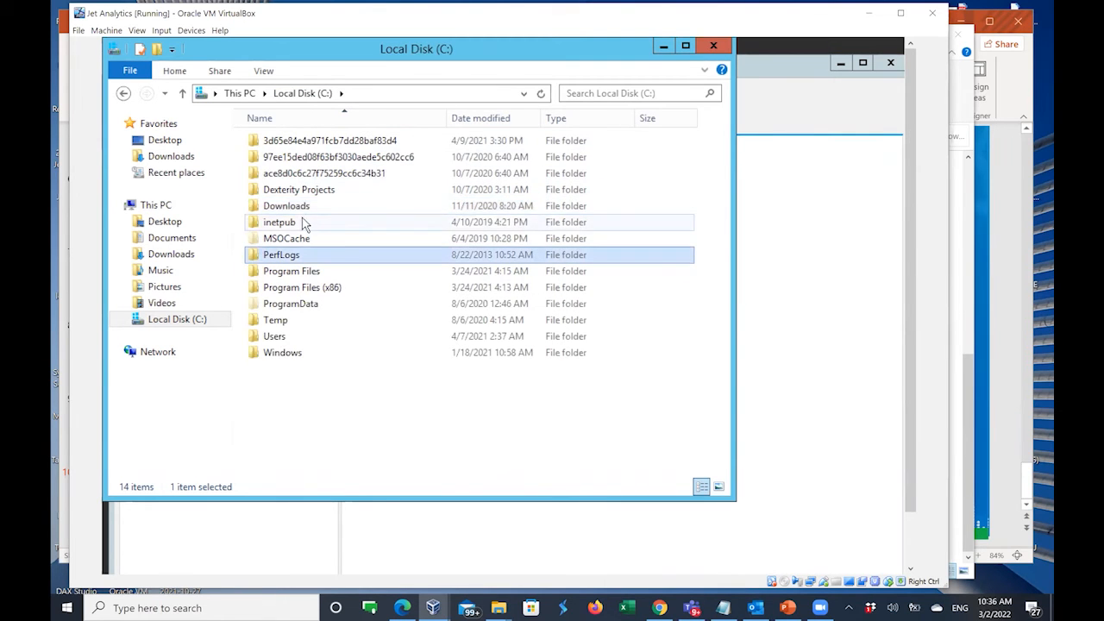
pyautogui.rightClick(296, 207)
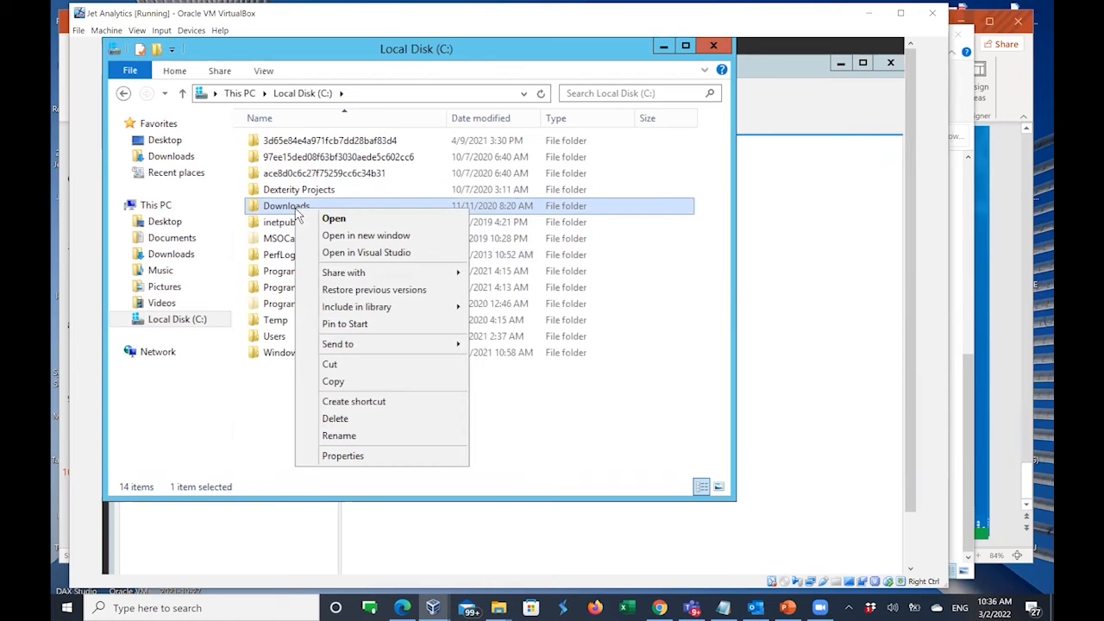
pyautogui.click(374, 420)
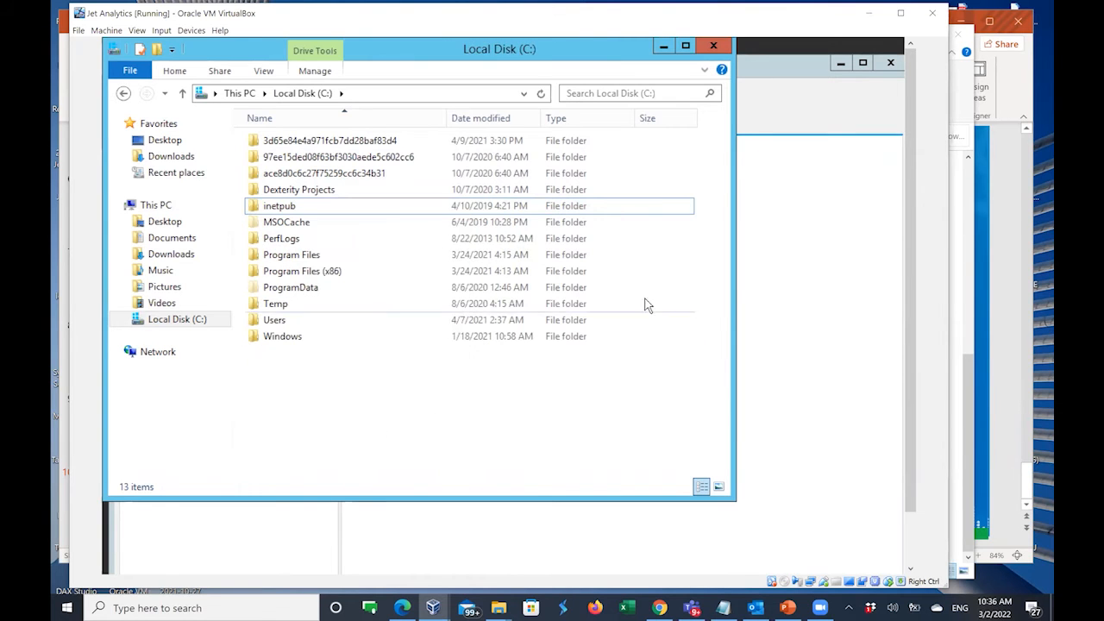
# Minimize the open windows in the virtual machine and permanently empty its Recycle Bin.
pyautogui.click(663, 46)
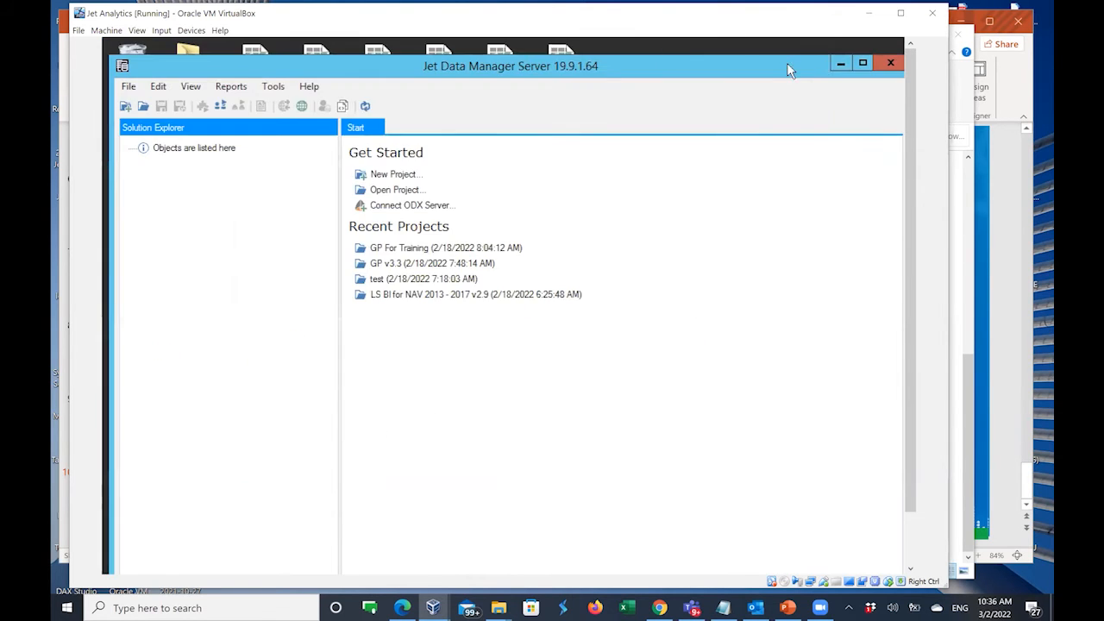
pyautogui.click(842, 65)
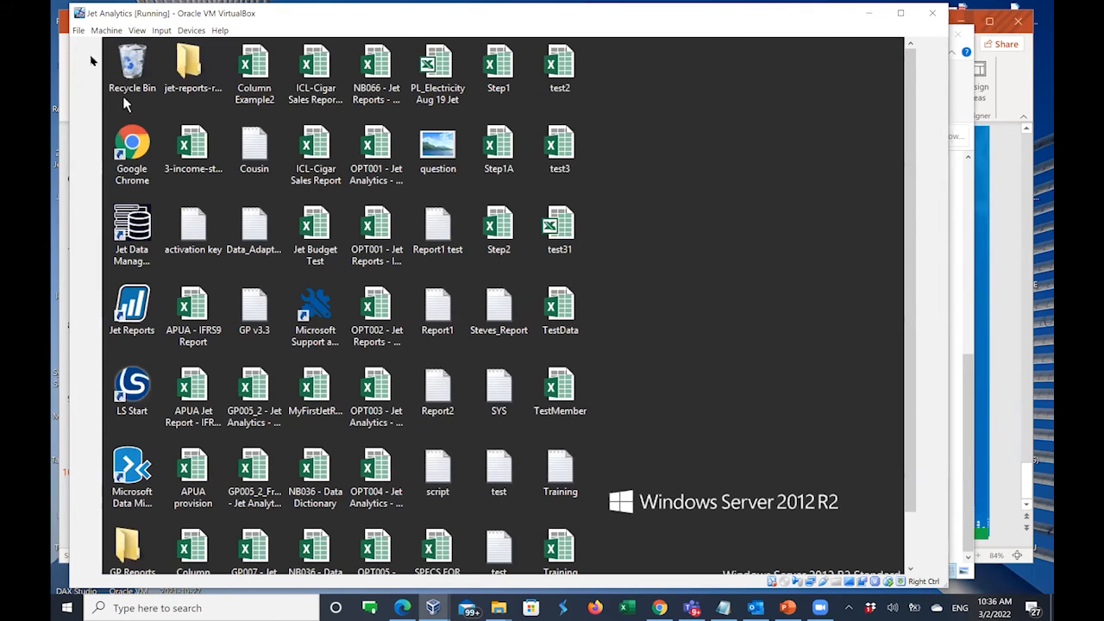
pyautogui.rightClick(142, 67)
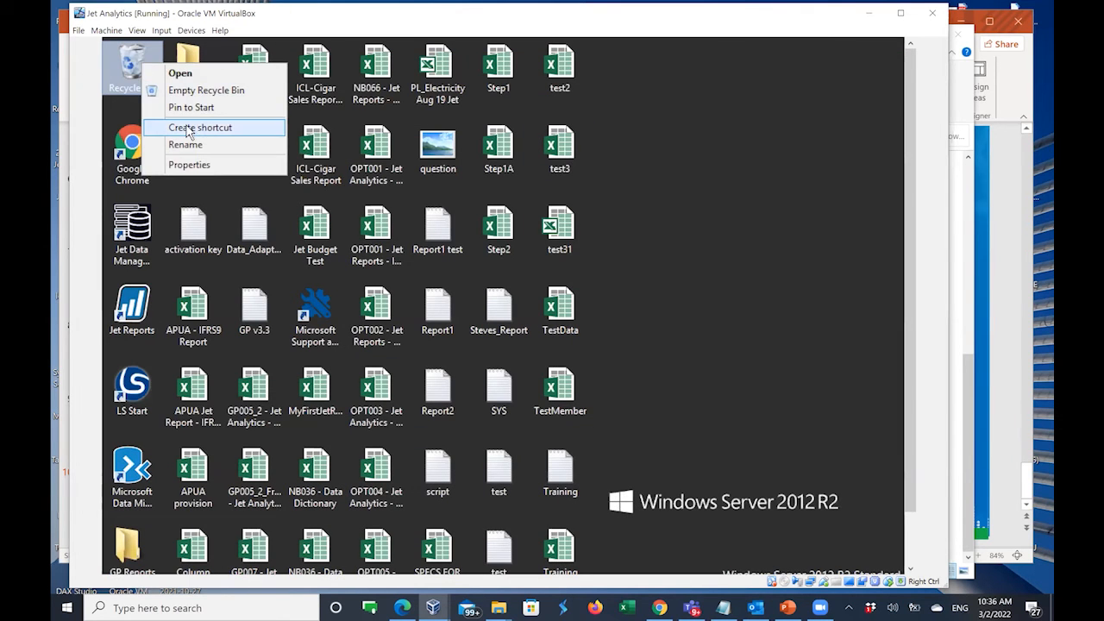
pyautogui.click(194, 90)
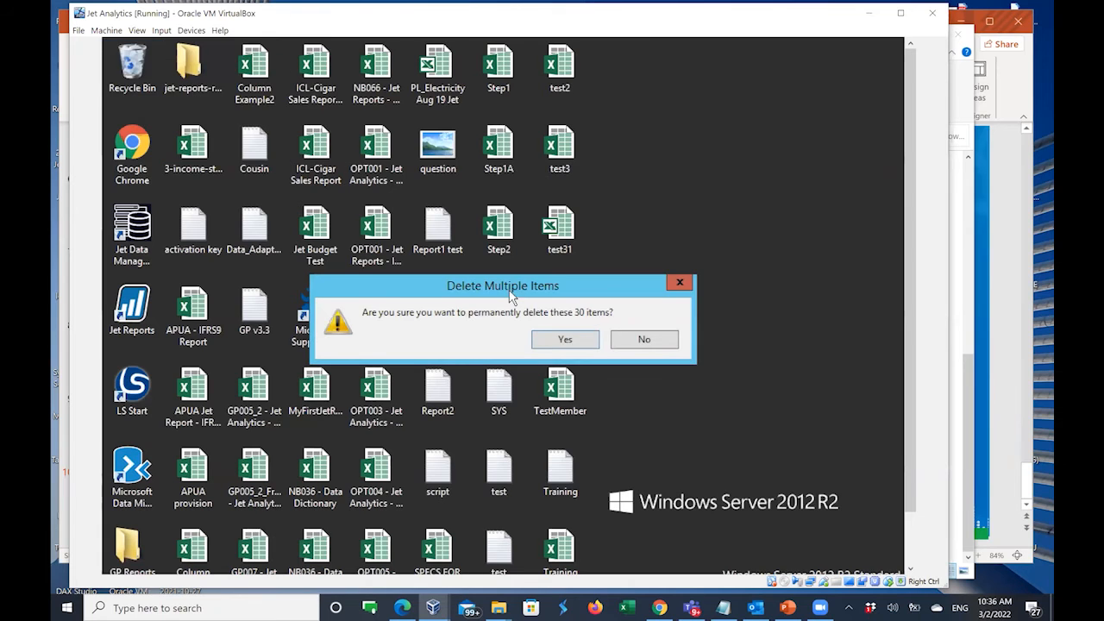
pyautogui.click(574, 339)
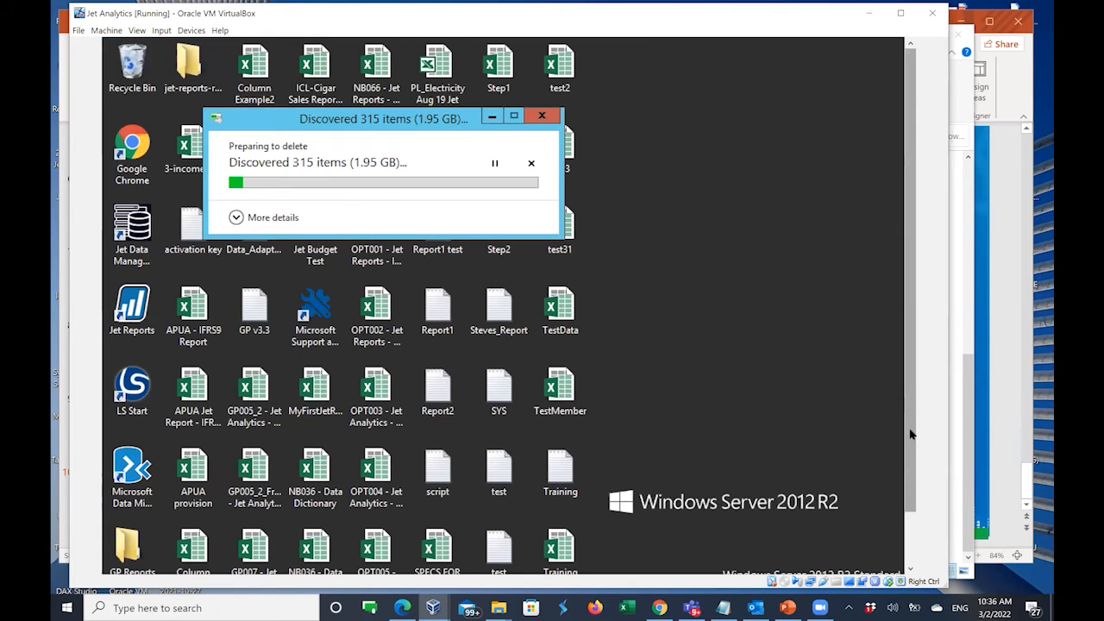
# Switch back to Jet Data Manager Server and open the GP For Training project from the recent projects.
pyautogui.scroll(-2, 910, 434)
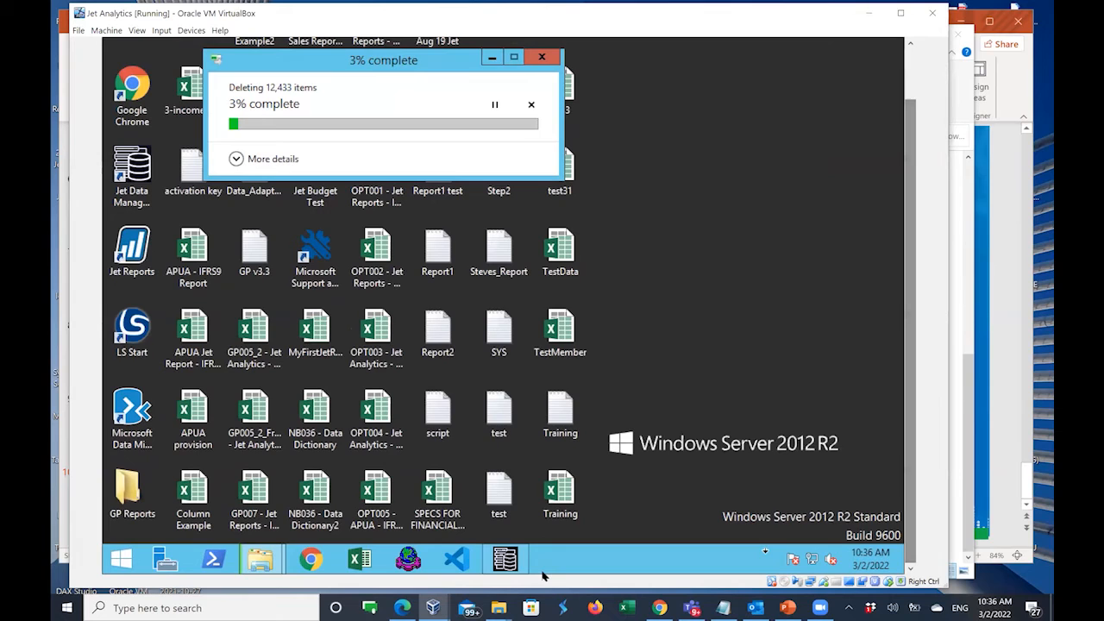
pyautogui.moveTo(507, 561)
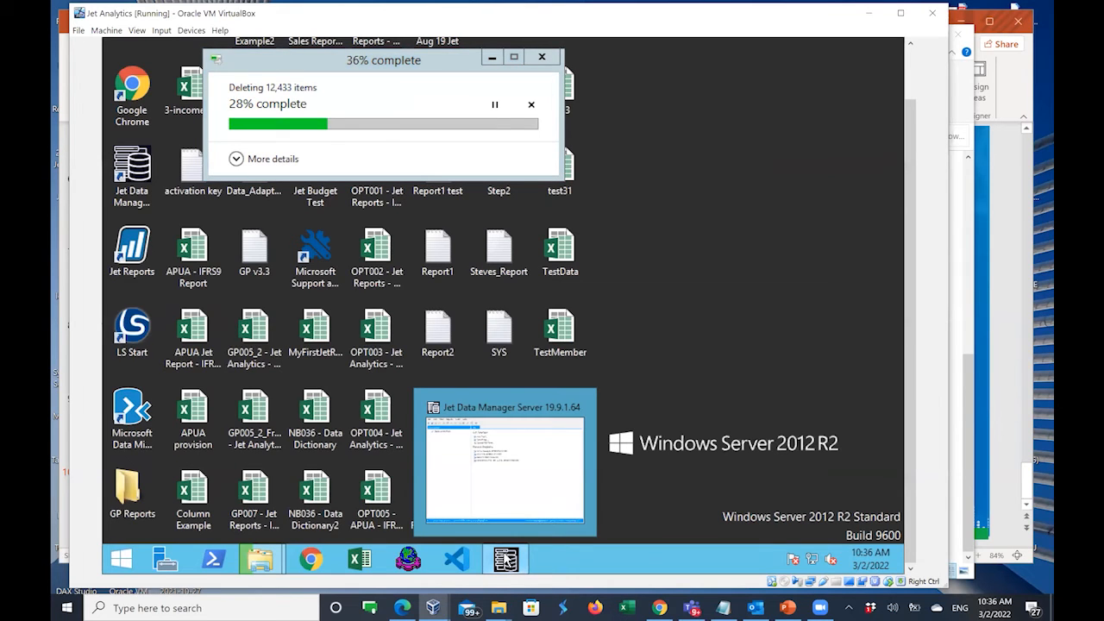
pyautogui.click(507, 561)
pyautogui.click(446, 189)
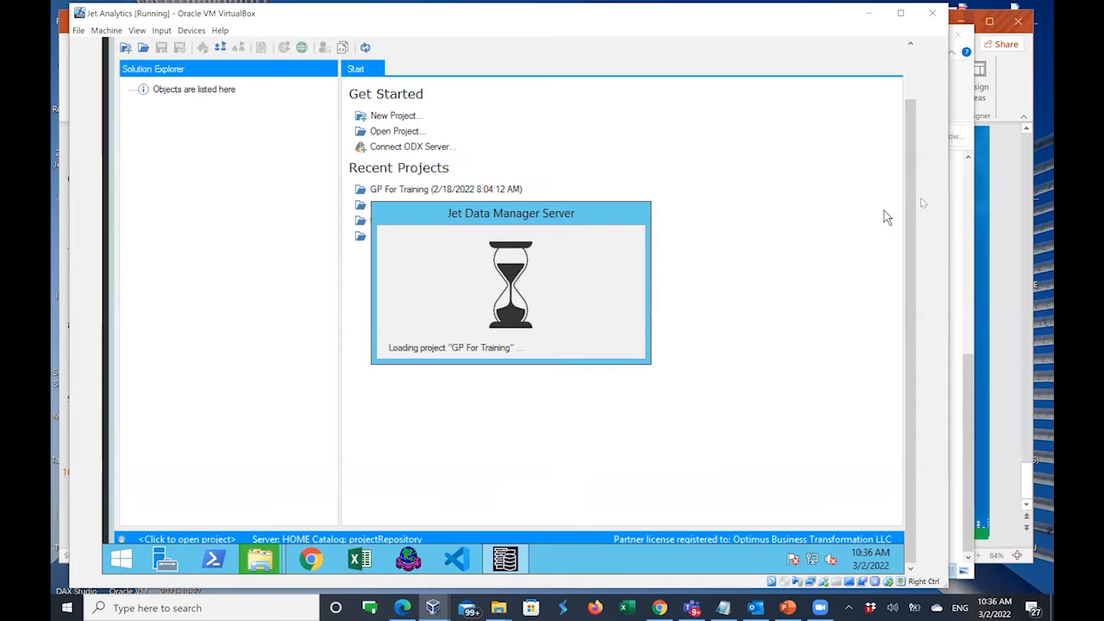
pyautogui.moveTo(911, 185); pyautogui.dragTo(910, 116)
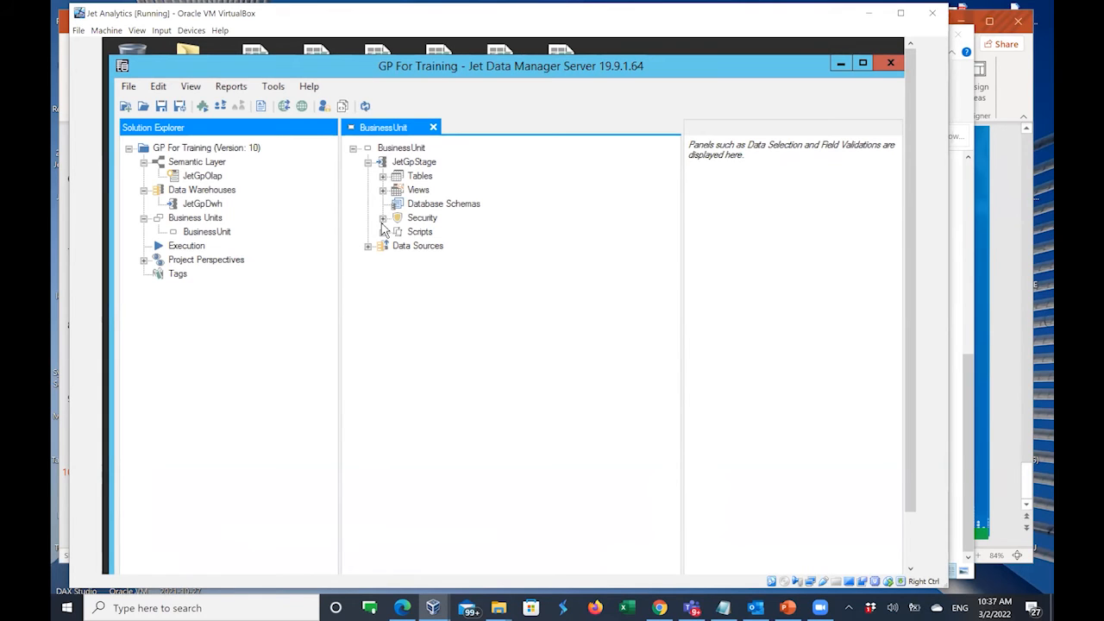
# Close the open BusinessUnit view and reopen BusinessUnit from the project's Business Units.
pyautogui.click(181, 150)
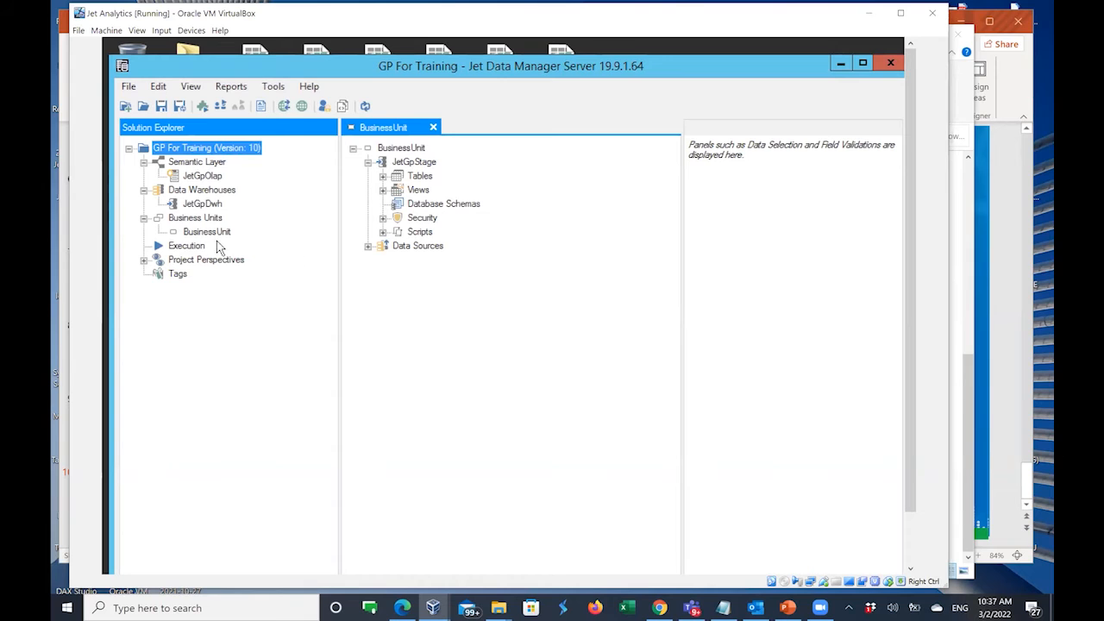
pyautogui.click(433, 128)
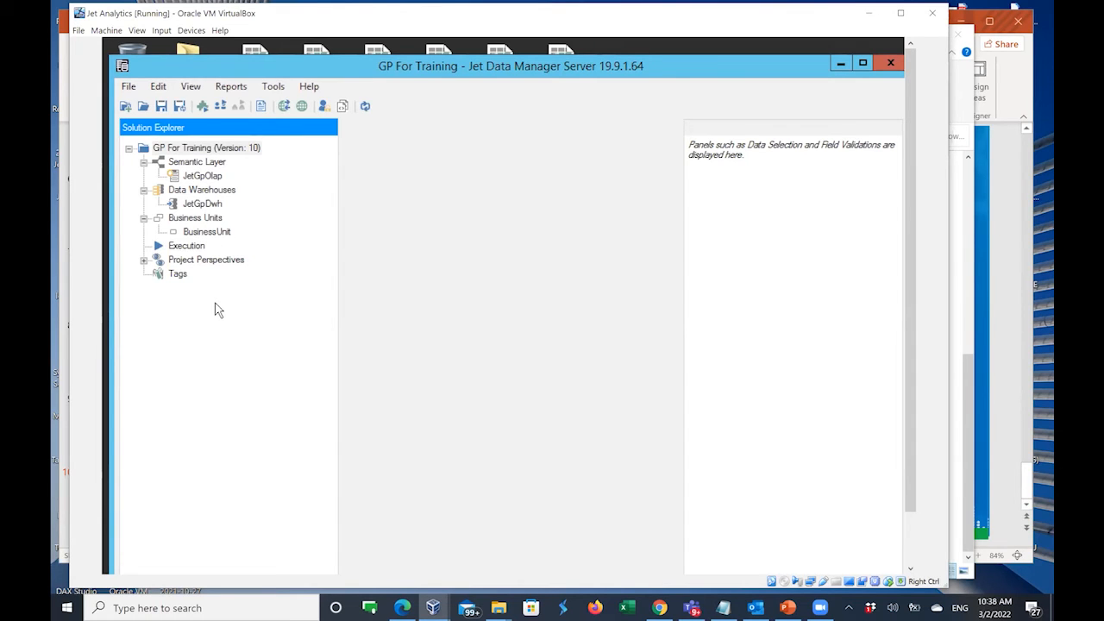
pyautogui.click(194, 233)
pyautogui.doubleClick(194, 233)
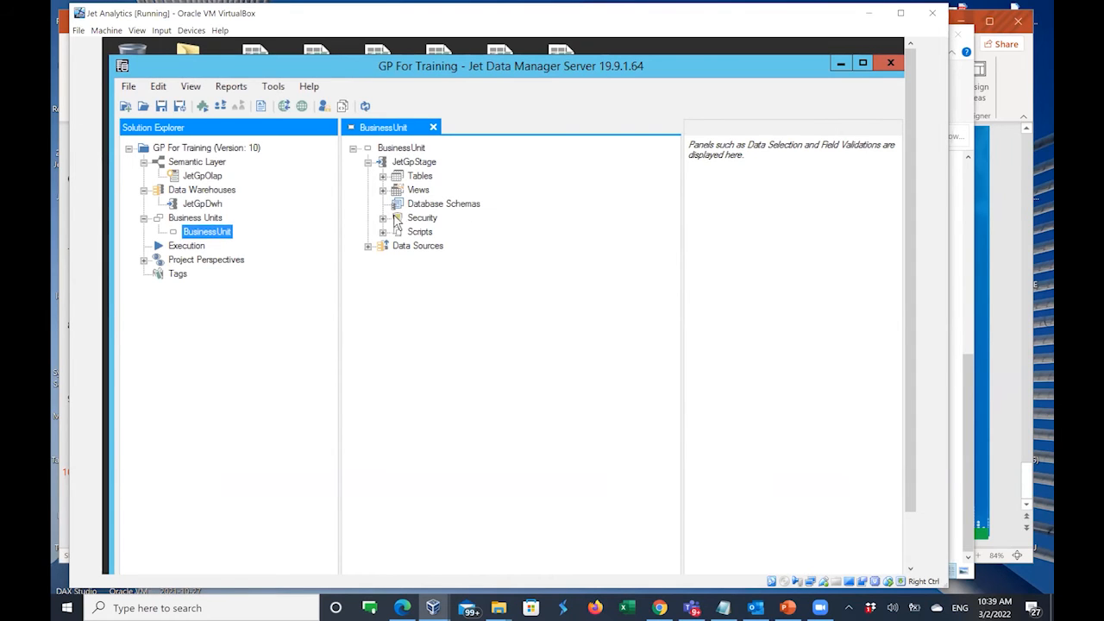
# Expand the BusinessUnit's Data Sources and review the adapter and data source types that can be added.
pyautogui.click(367, 246)
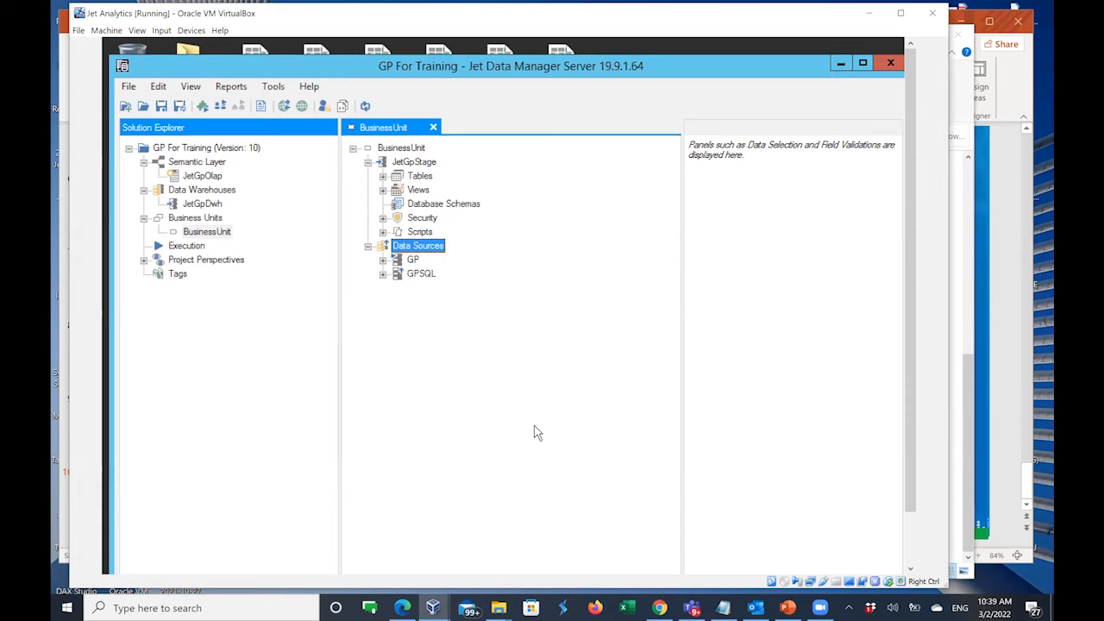
pyautogui.rightClick(422, 253)
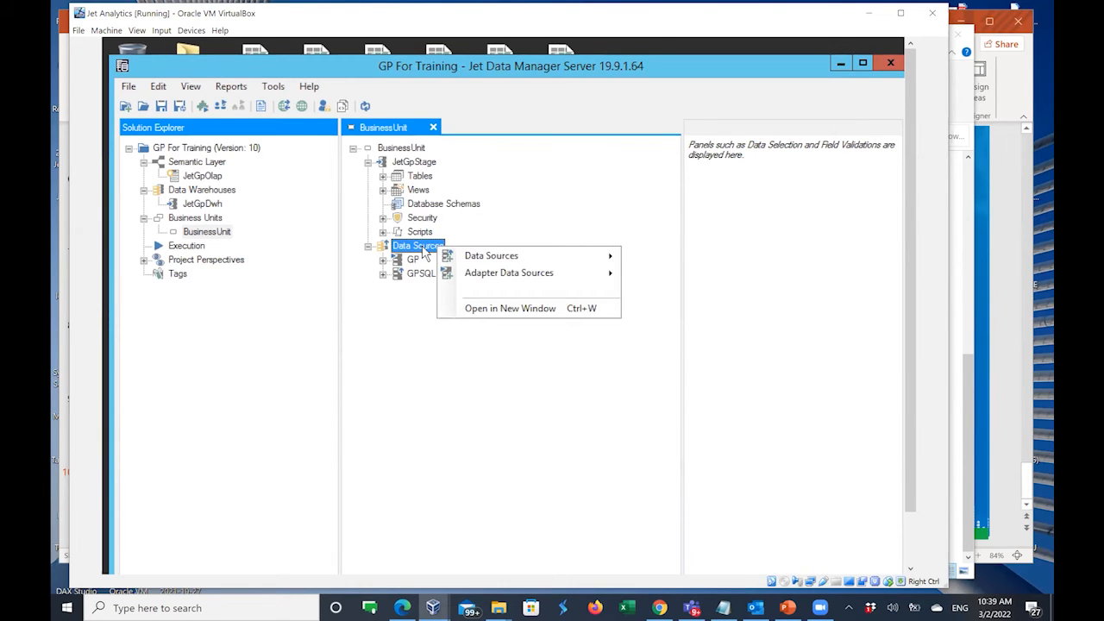
pyautogui.moveTo(509, 263)
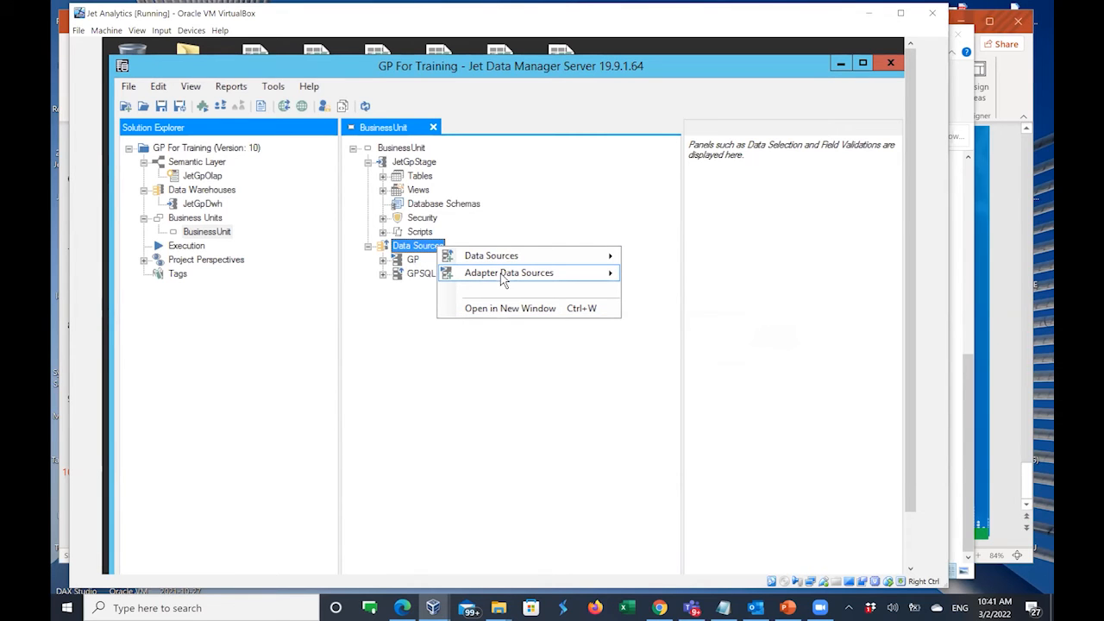
pyautogui.moveTo(504, 281)
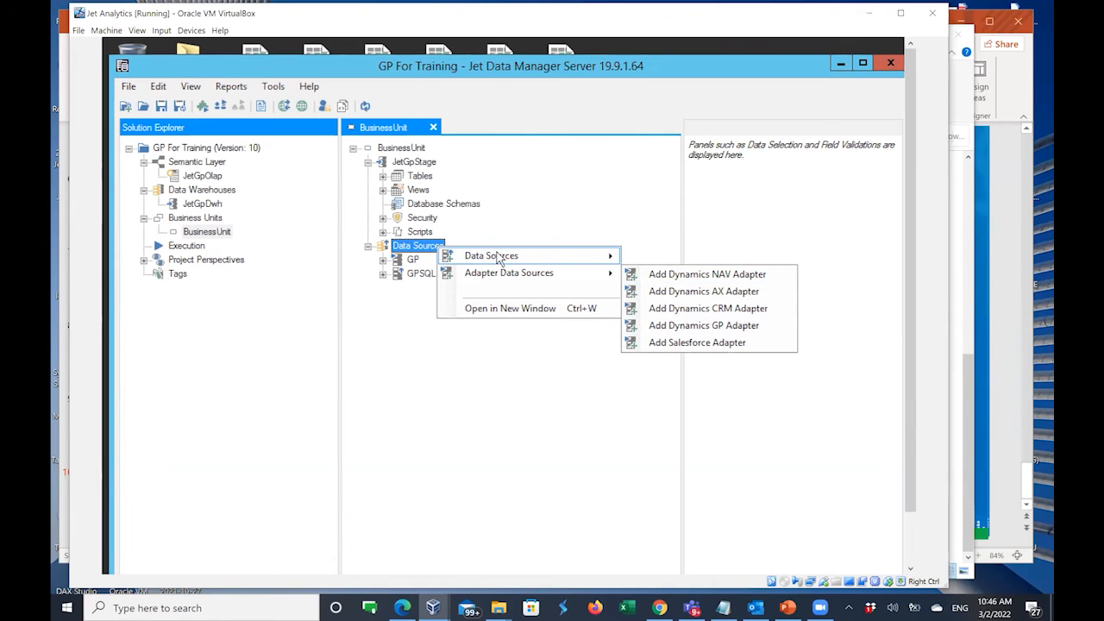
pyautogui.moveTo(498, 260)
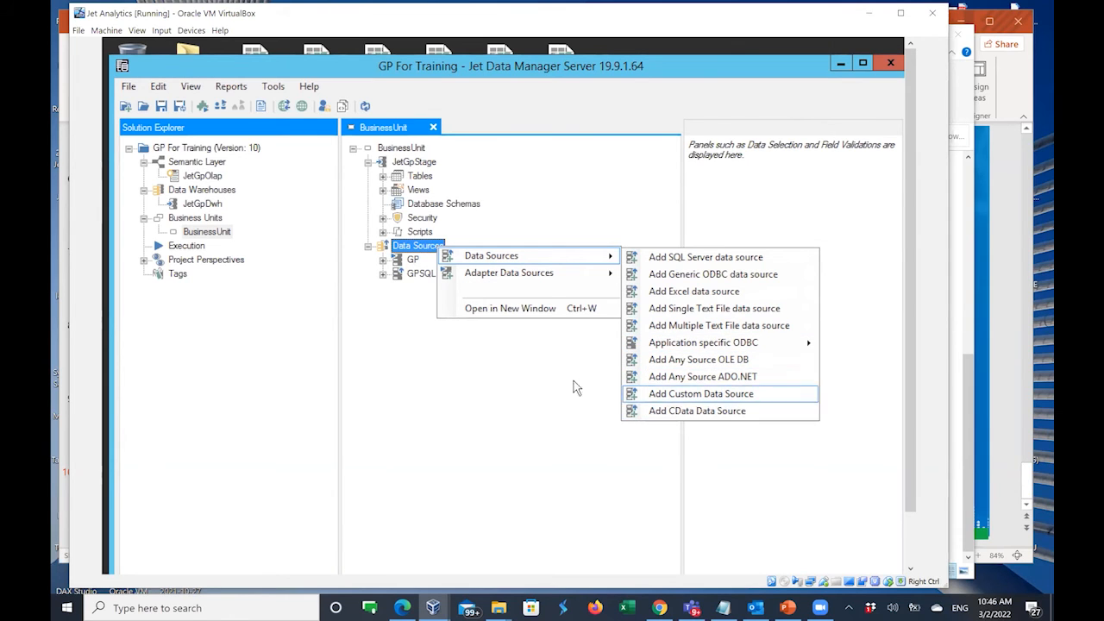
pyautogui.click(489, 392)
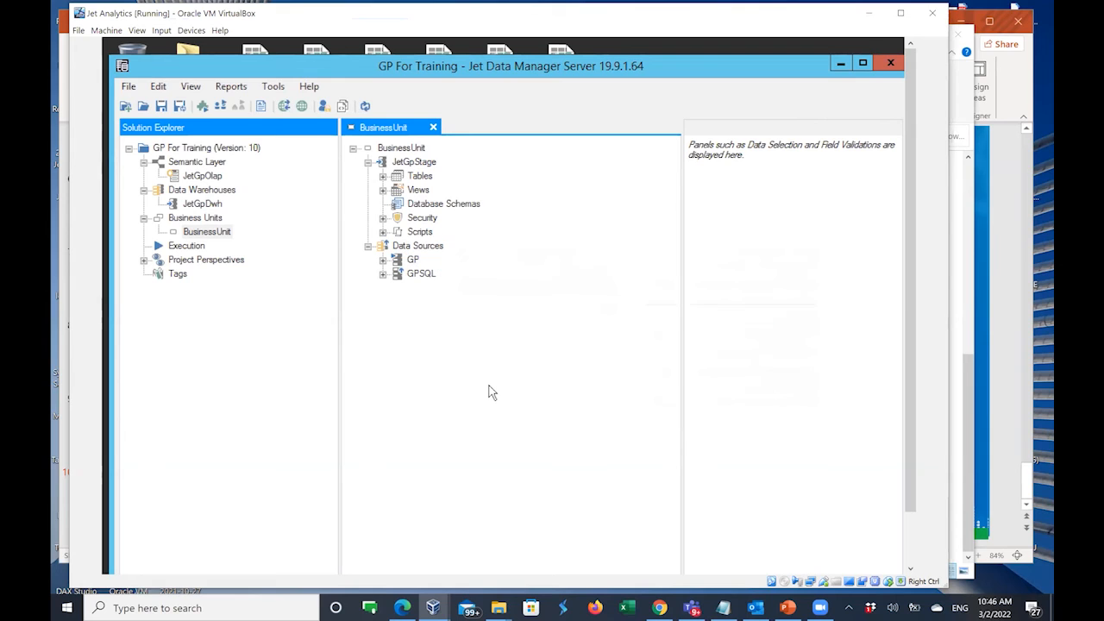
# Expand and collapse the GP data source's table list, and open its Dynamics GP adapter for editing.
pyautogui.click(383, 261)
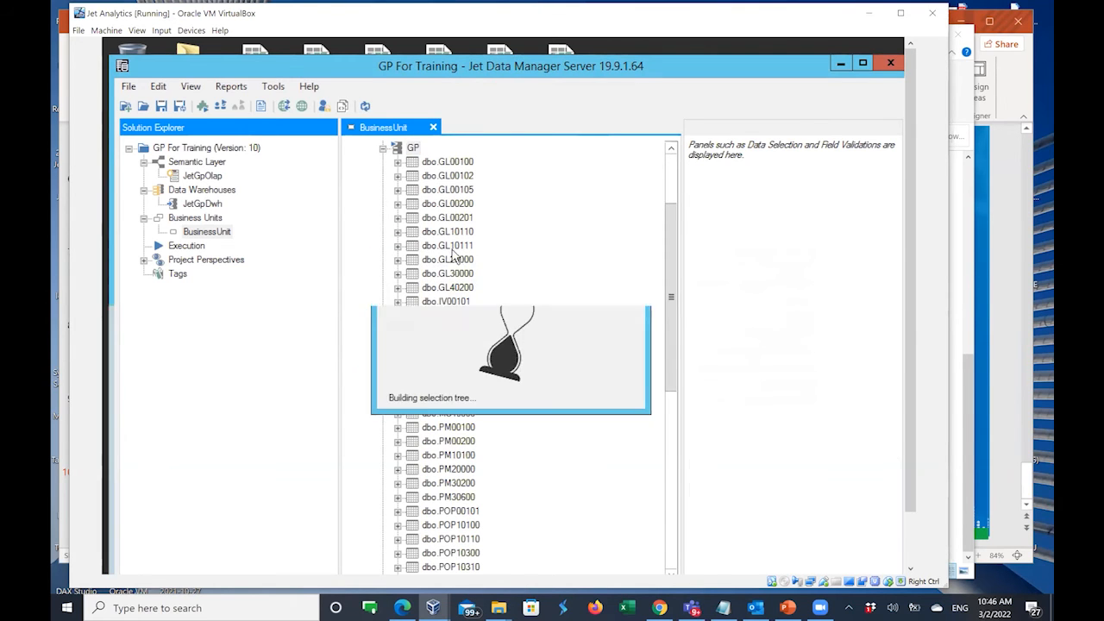
pyautogui.click(382, 150)
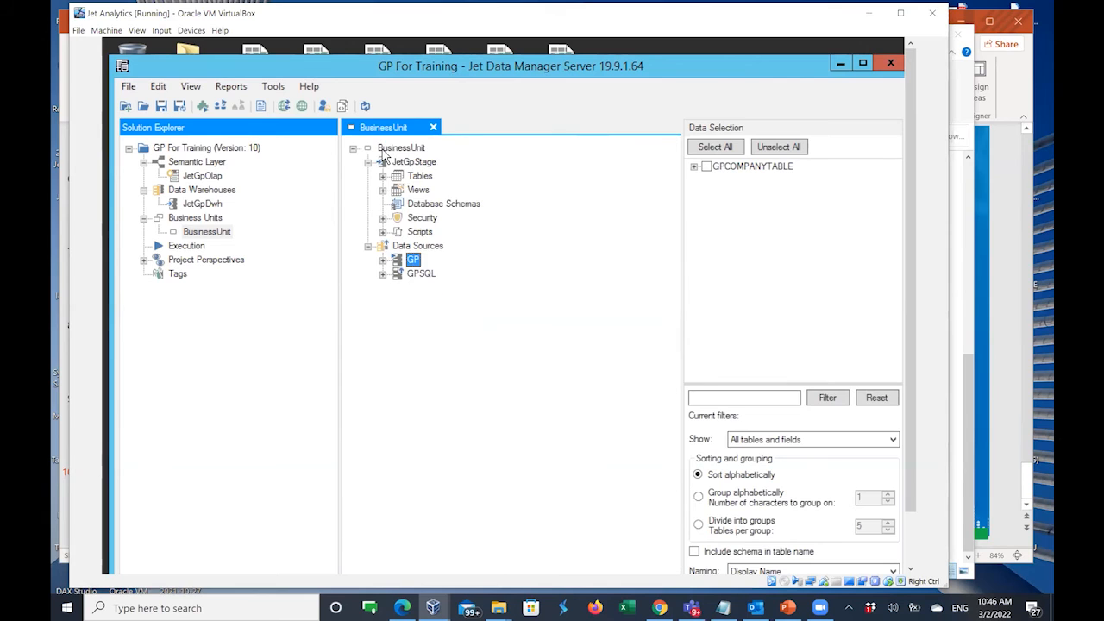
pyautogui.rightClick(415, 264)
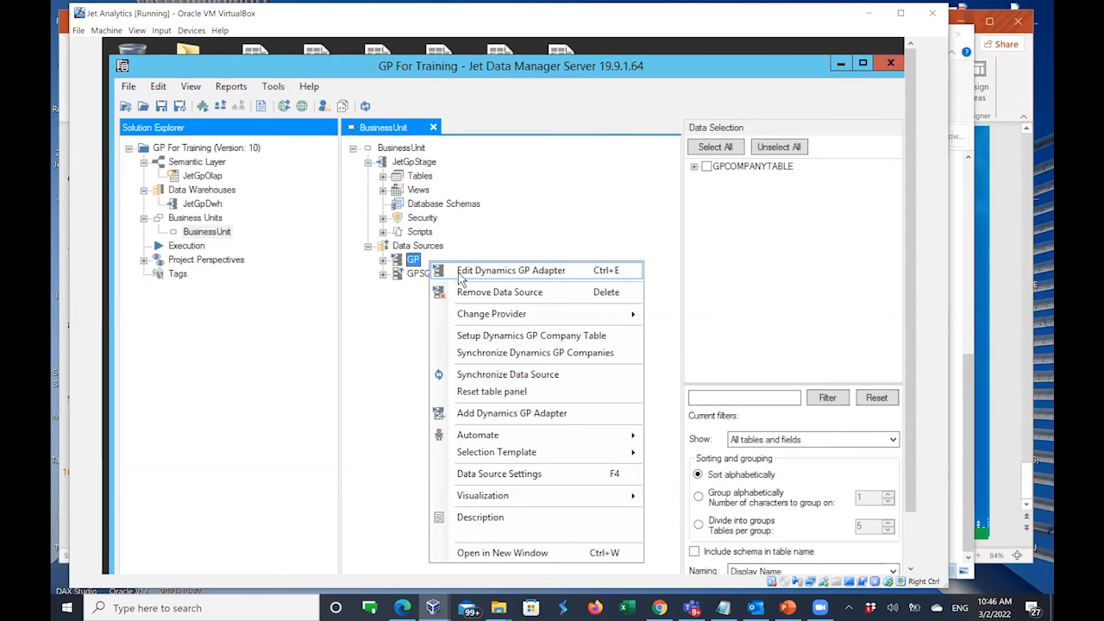
pyautogui.click(541, 271)
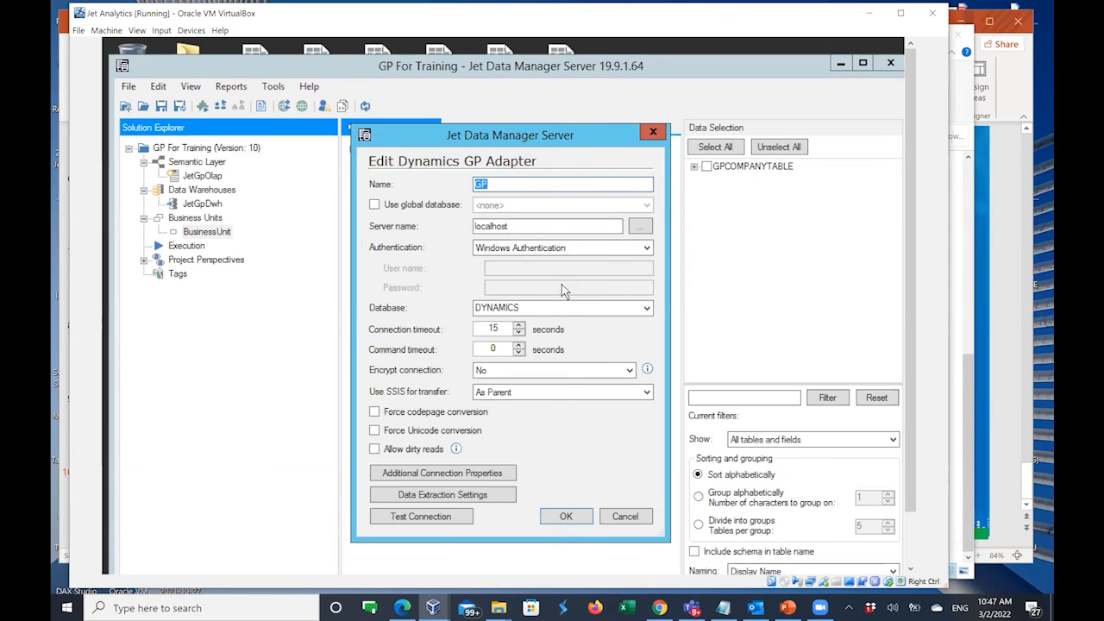
# Review the GP adapter's authentication and database choices without changing them, and test its connection.
pyautogui.click(641, 252)
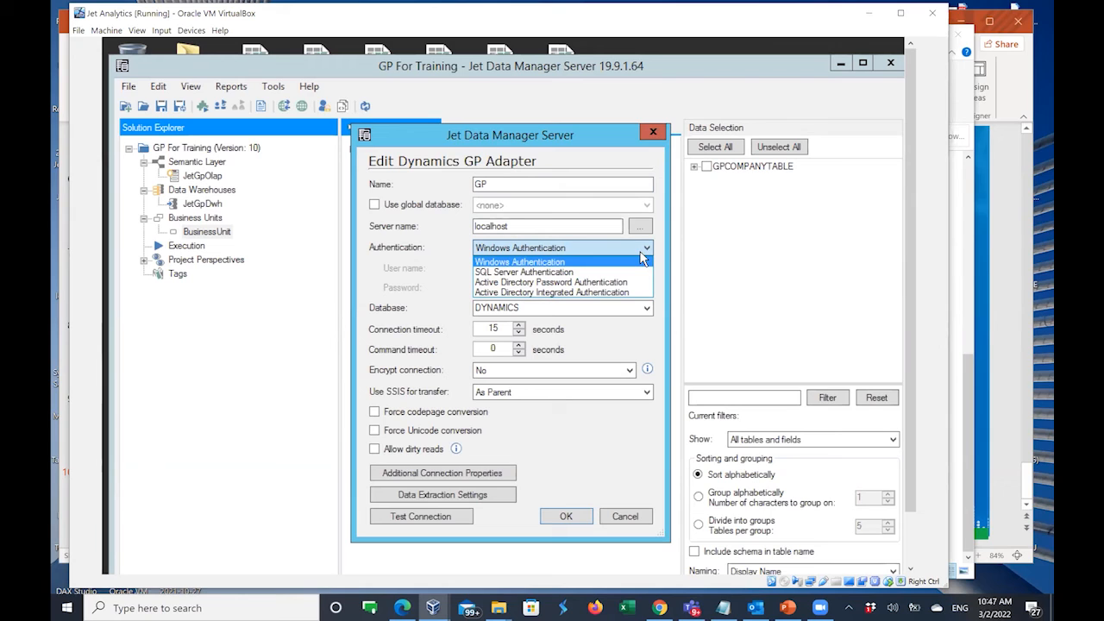
pyautogui.click(663, 298)
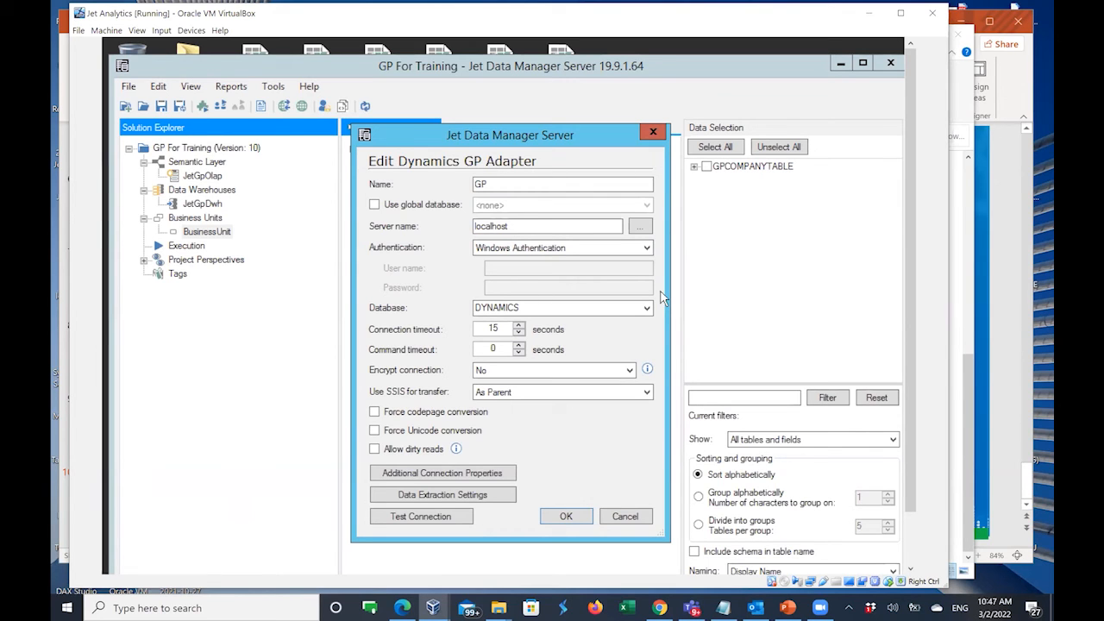
pyautogui.click(647, 309)
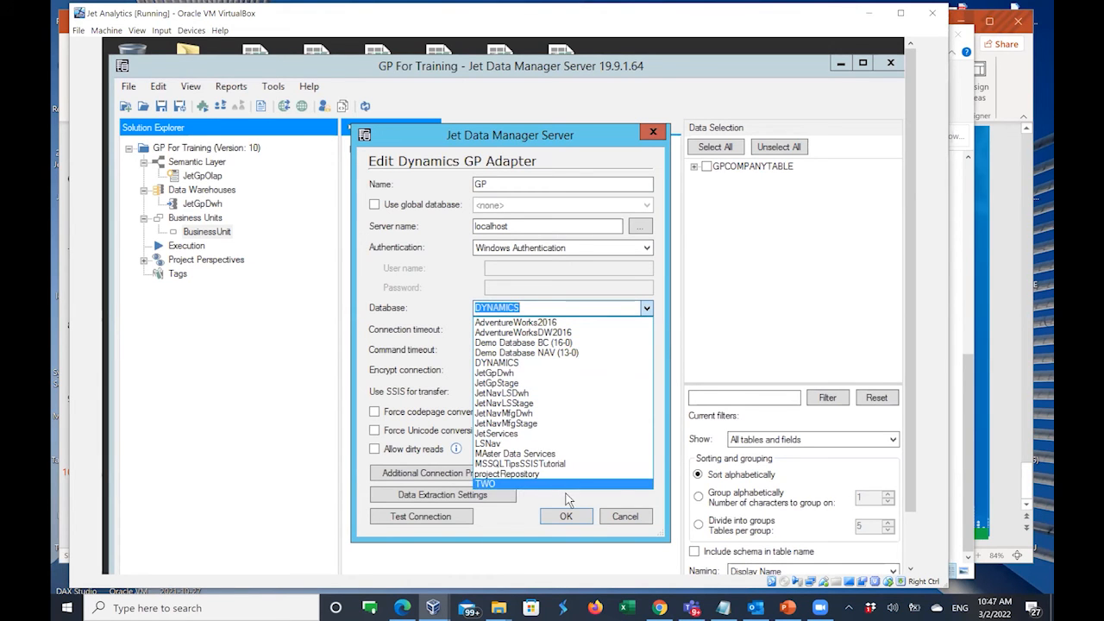
pyautogui.click(667, 271)
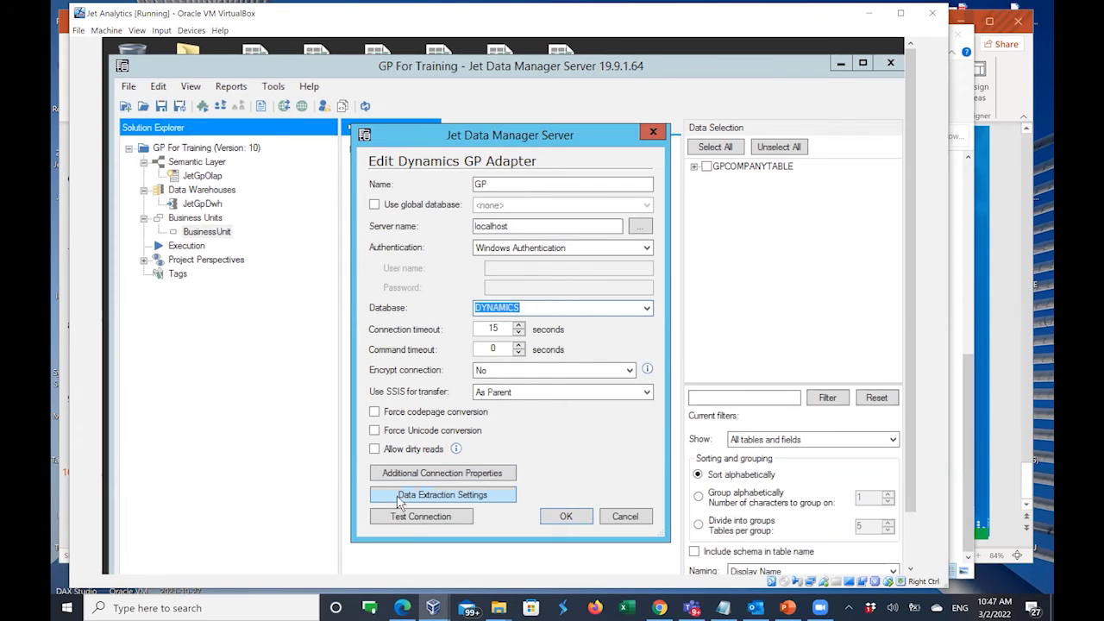
pyautogui.click(409, 523)
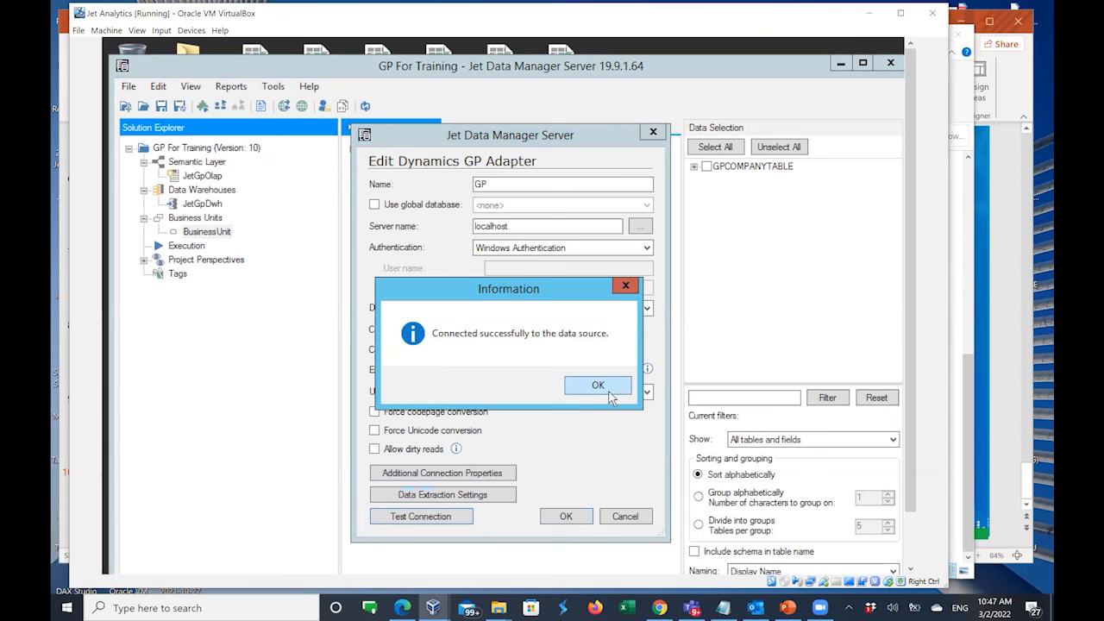
pyautogui.click(615, 389)
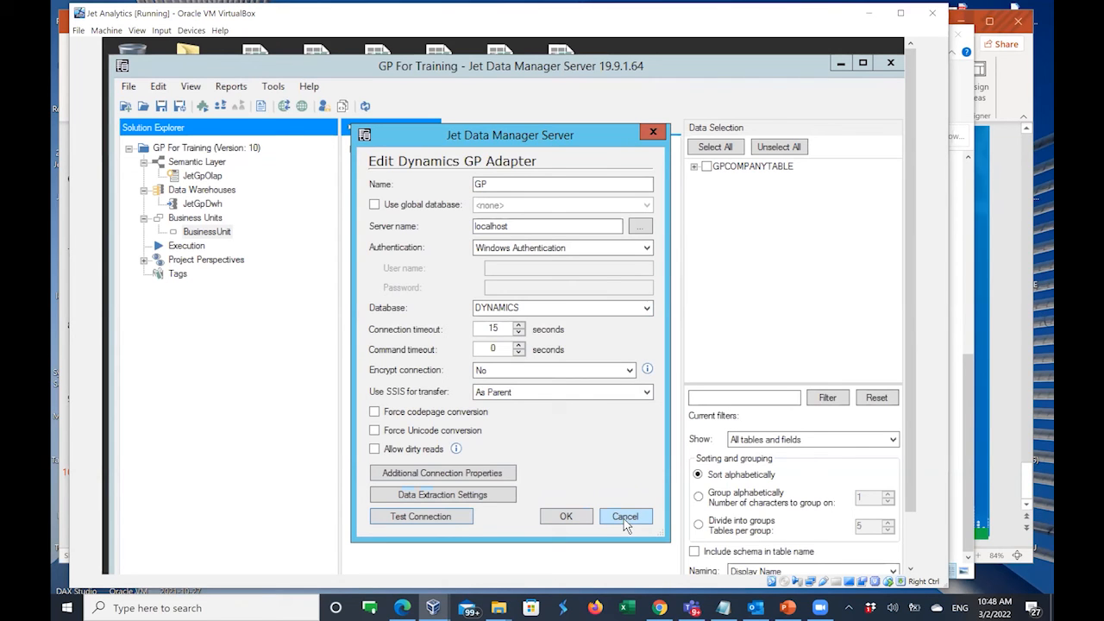
# Close the adapter settings without saving, and expand the GP data source to examine its full list of tables.
pyautogui.click(626, 517)
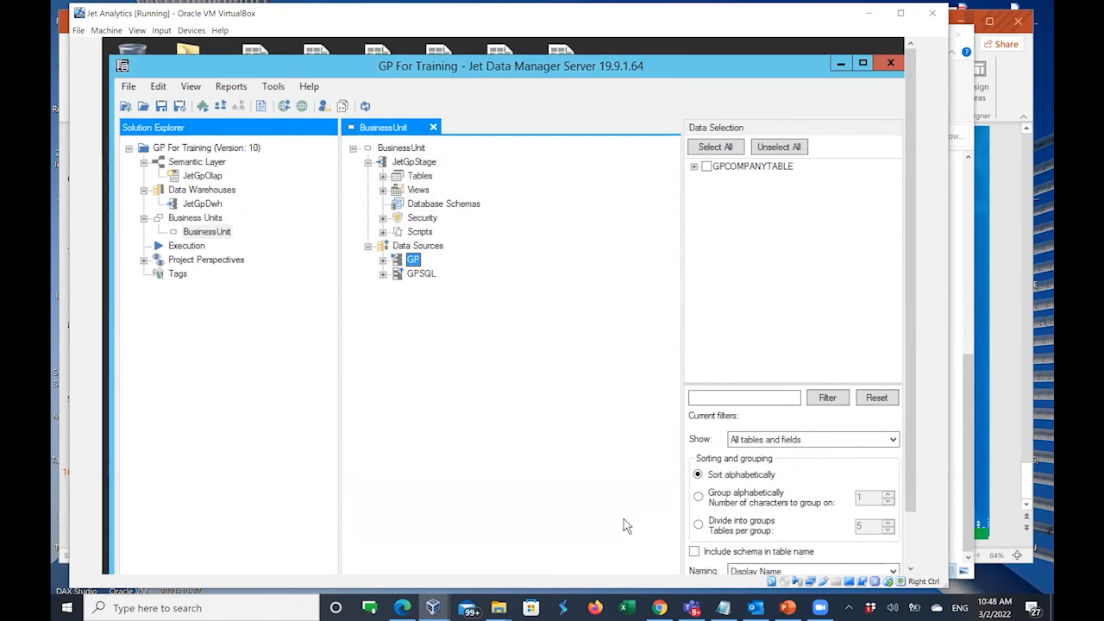
pyautogui.click(383, 259)
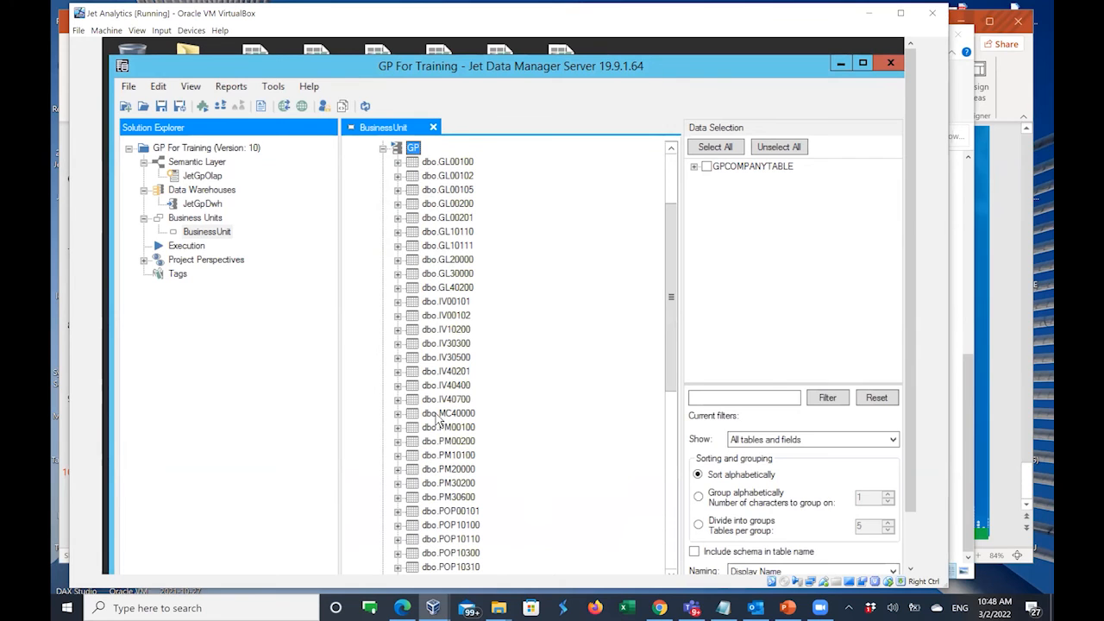
pyautogui.scroll(-3, 440, 521)
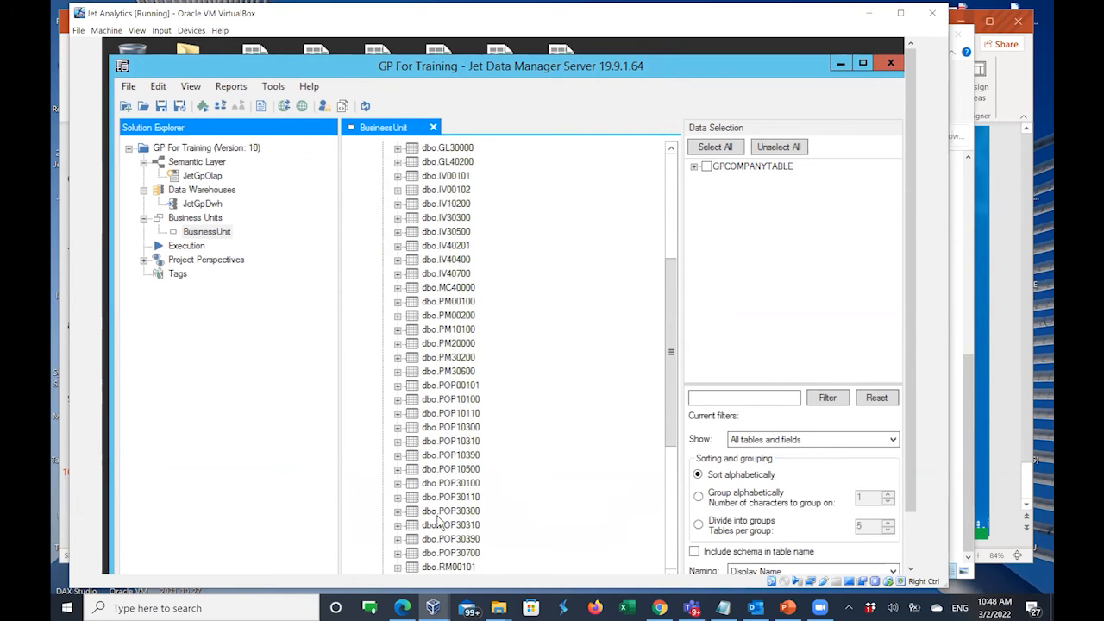
pyautogui.scroll(-3, 439, 522)
pyautogui.scroll(-2, 440, 527)
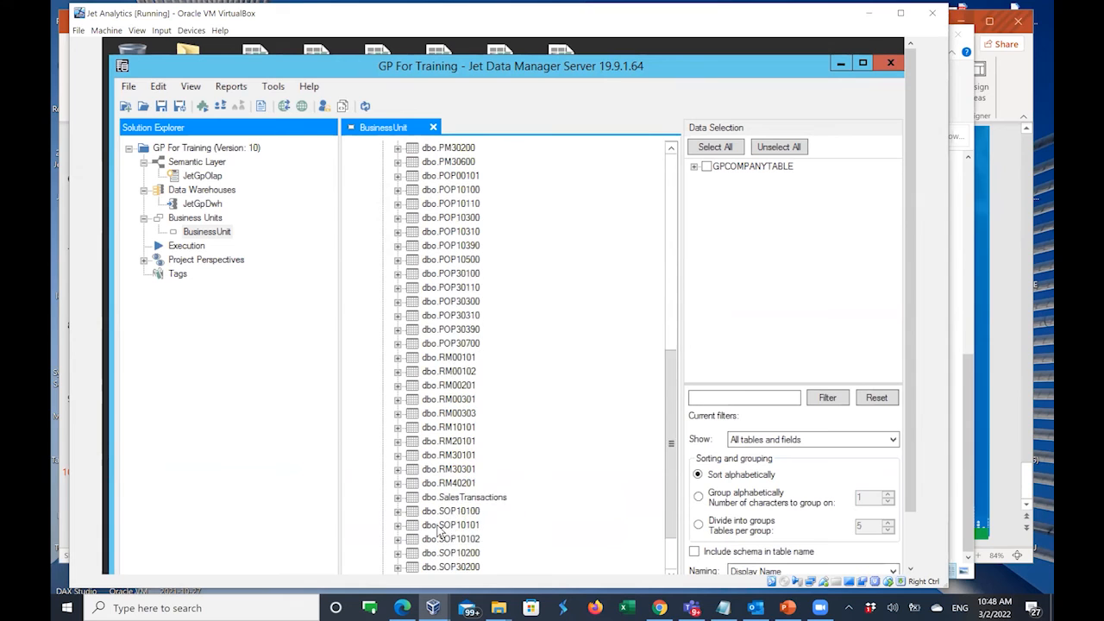
pyautogui.scroll(-2, 439, 531)
pyautogui.scroll(8, 439, 530)
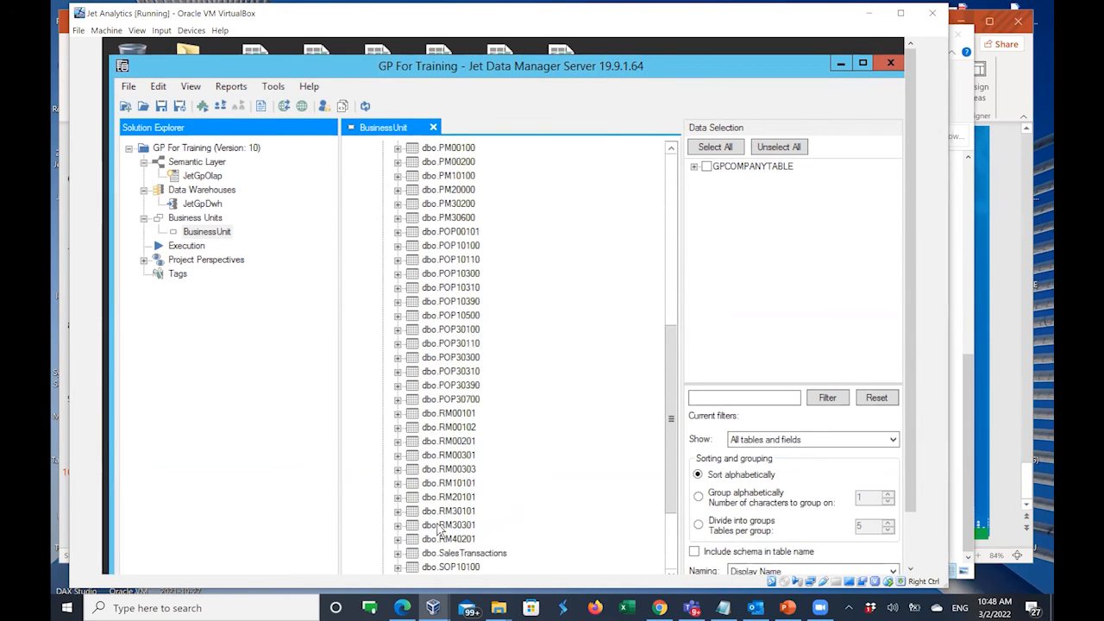
pyautogui.scroll(5, 439, 529)
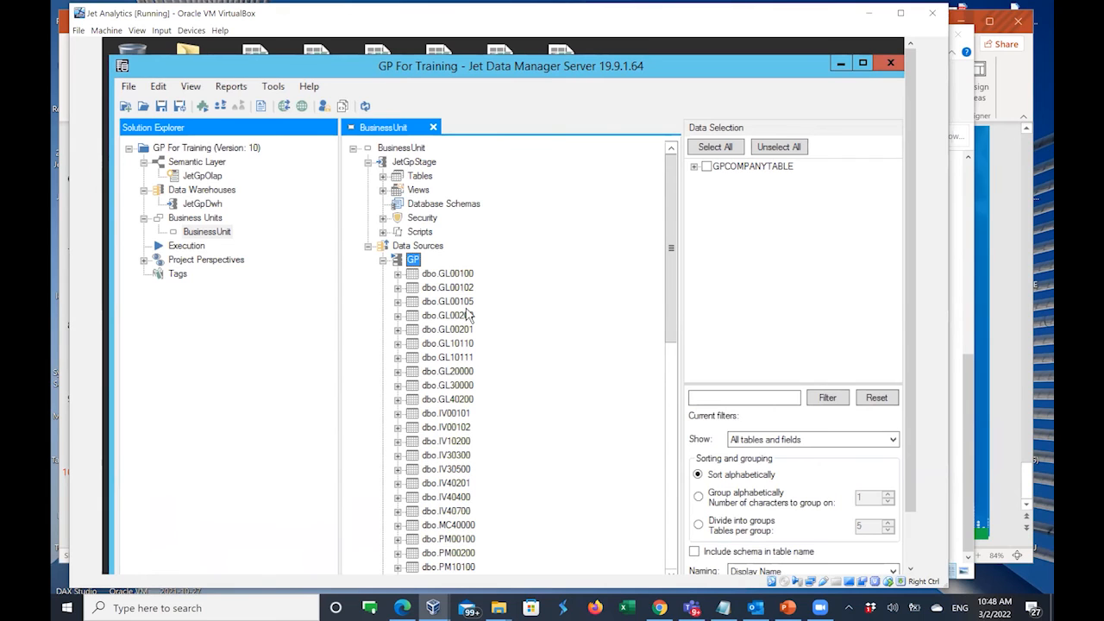
# Review the GP source's GL, IV, PM, POP, RM and SOP tables, and expand dbo.POP30310 to examine its fields.
pyautogui.scroll(-1, 469, 315)
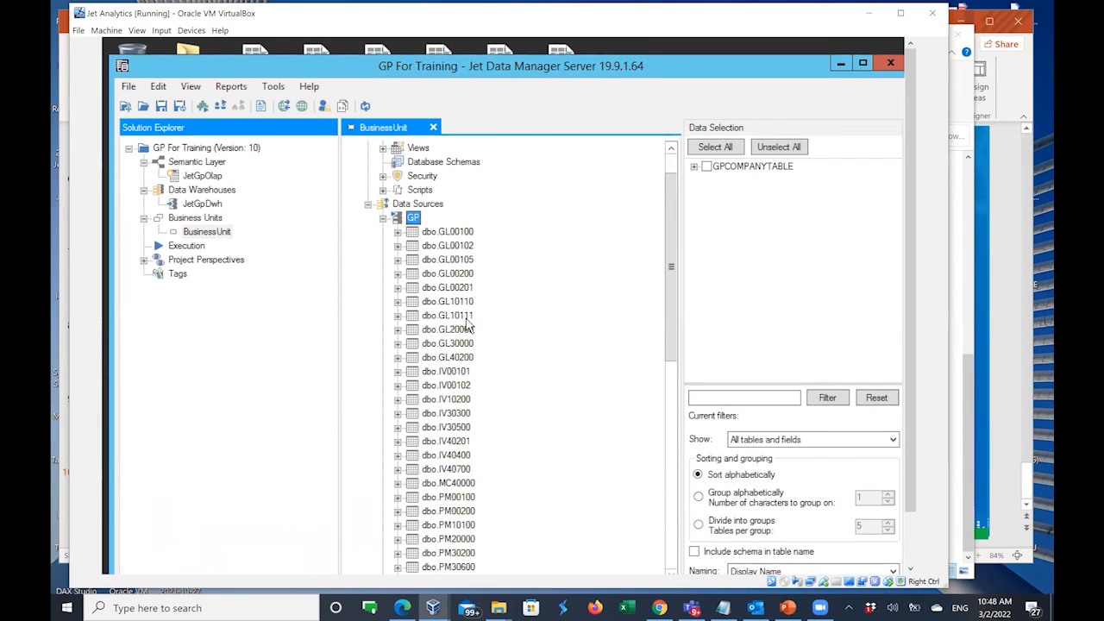
pyautogui.scroll(-2, 469, 332)
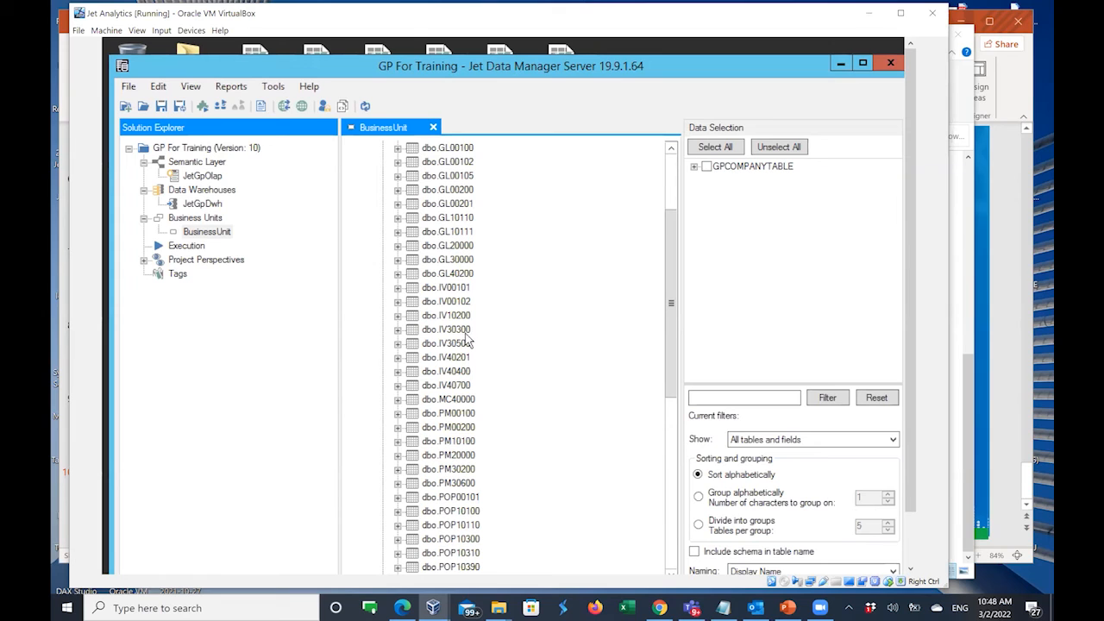
pyautogui.scroll(1, 469, 344)
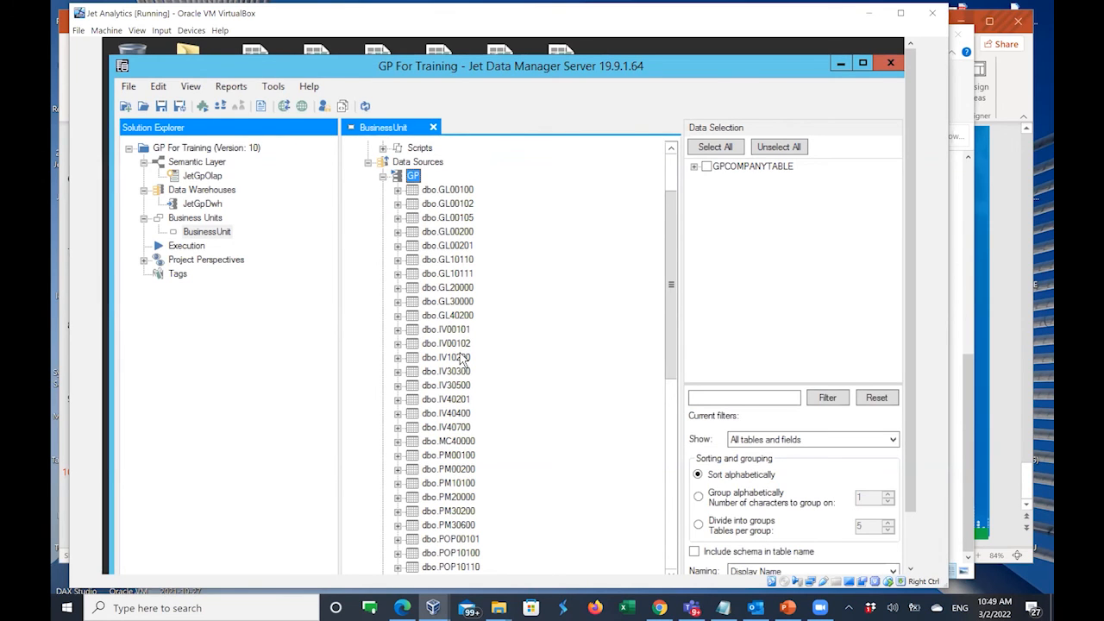
pyautogui.scroll(-4, 464, 361)
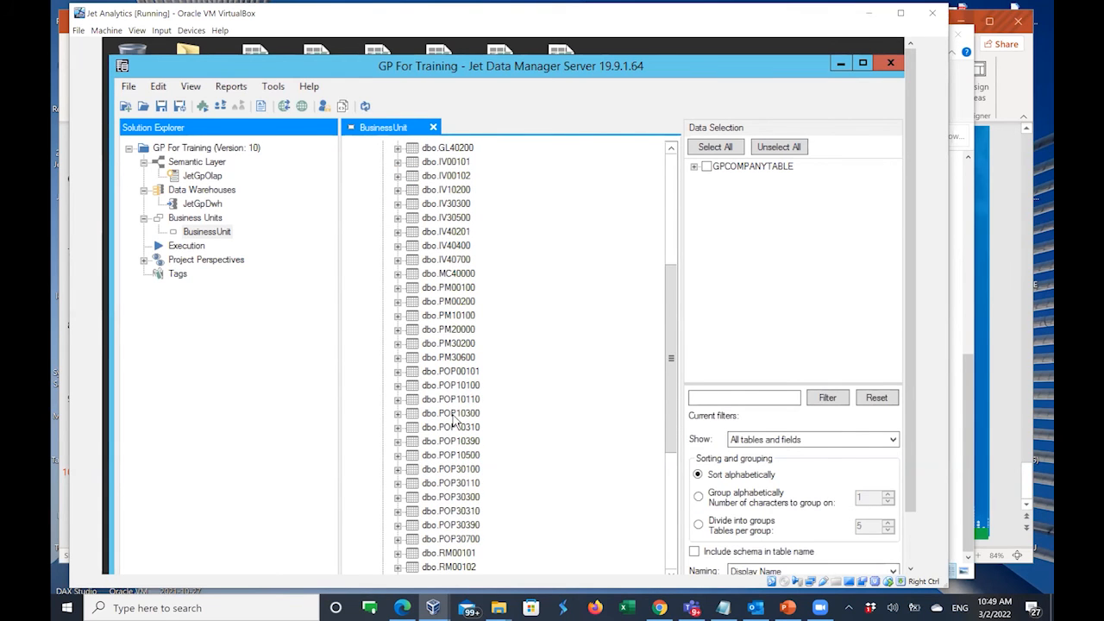
pyautogui.scroll(-2, 452, 420)
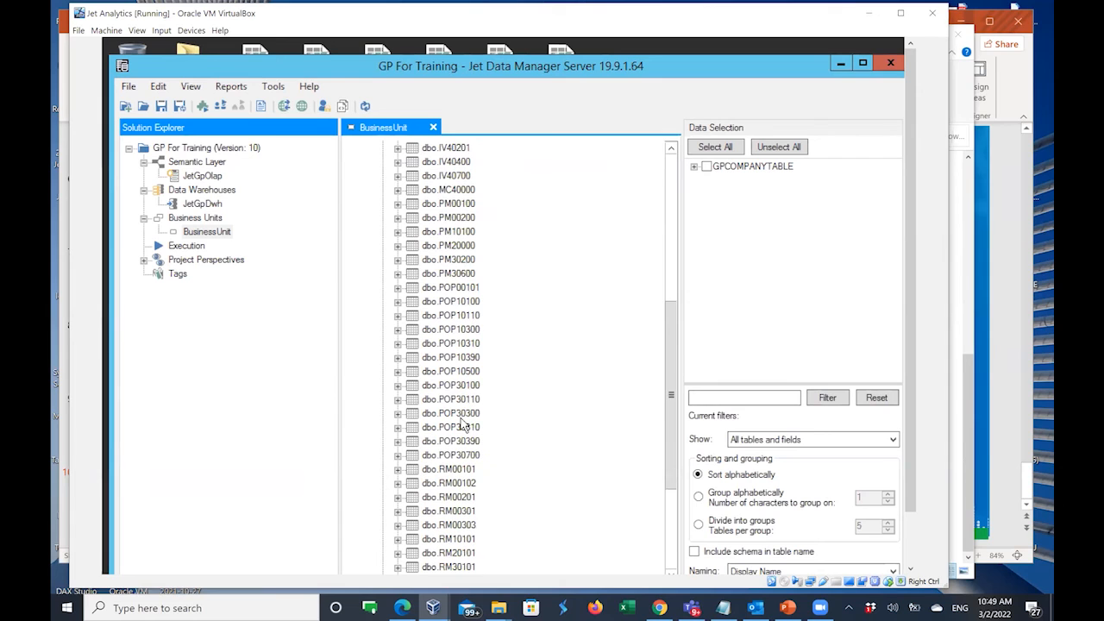
pyautogui.scroll(-2, 465, 427)
pyautogui.scroll(-1, 464, 427)
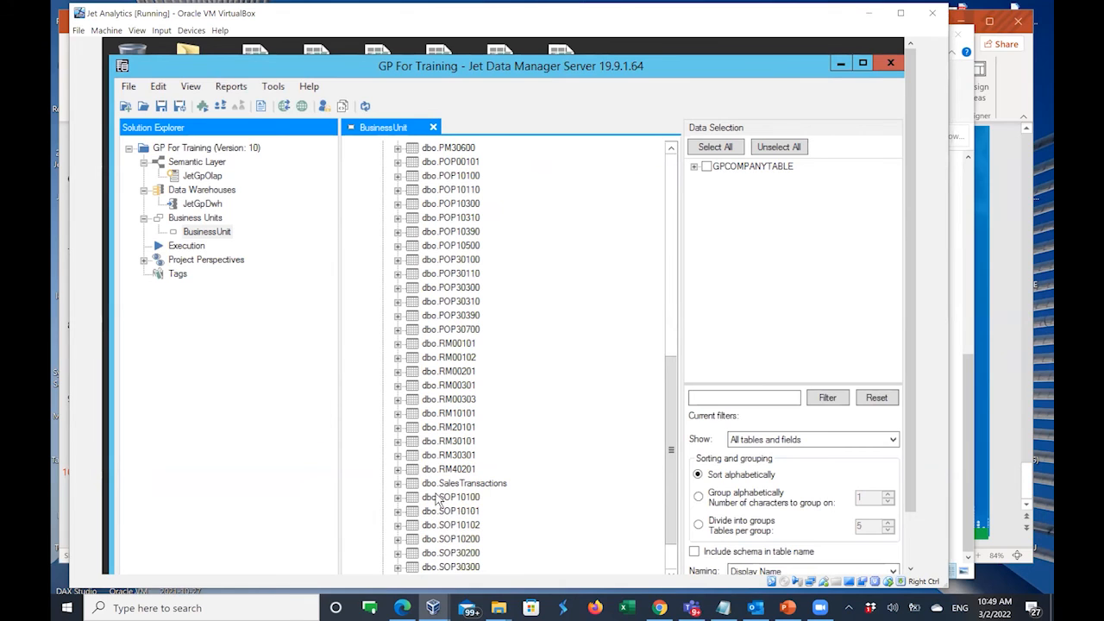
pyautogui.scroll(1, 443, 475)
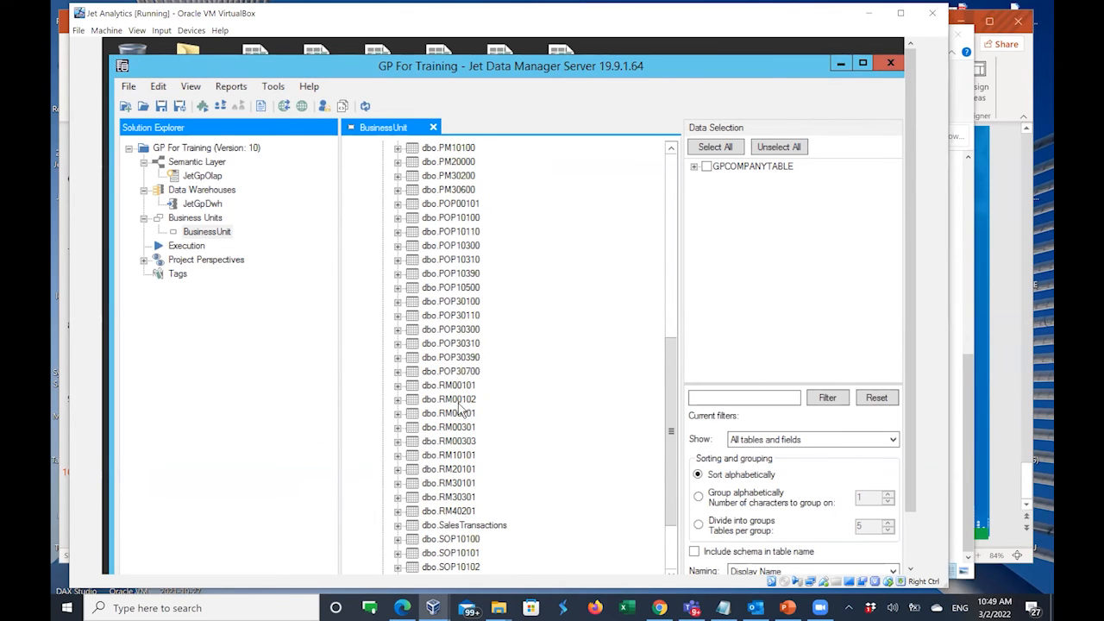
pyautogui.click(397, 344)
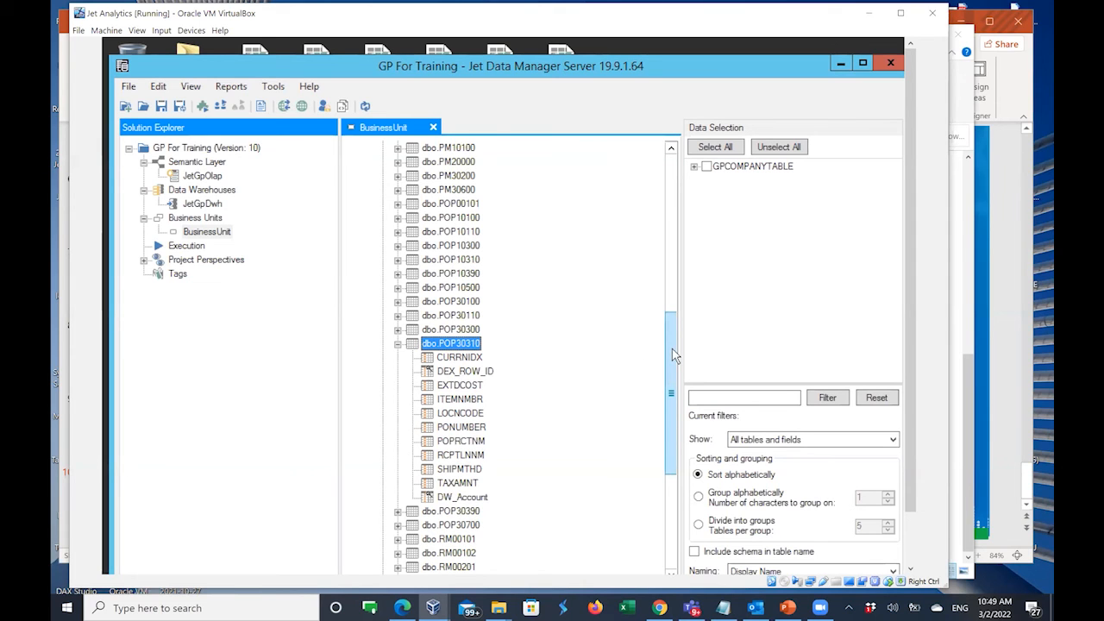
pyautogui.moveTo(674, 355); pyautogui.dragTo(672, 169)
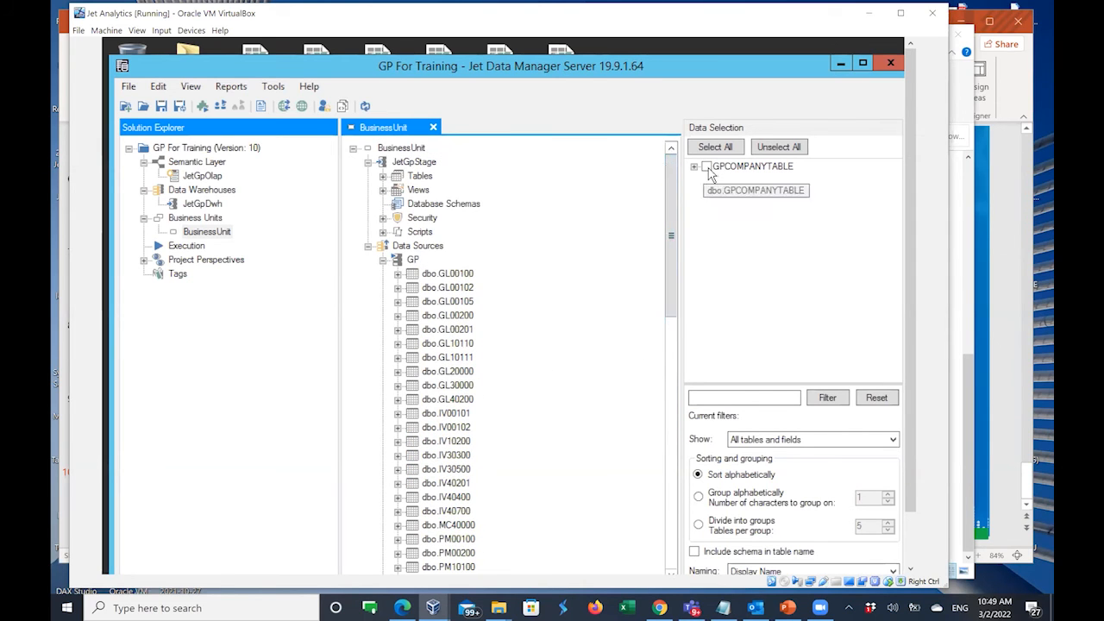
# Expand GPCOMPANYTABLE in the data selection and examine its selectable fields without choosing any.
pyautogui.click(693, 166)
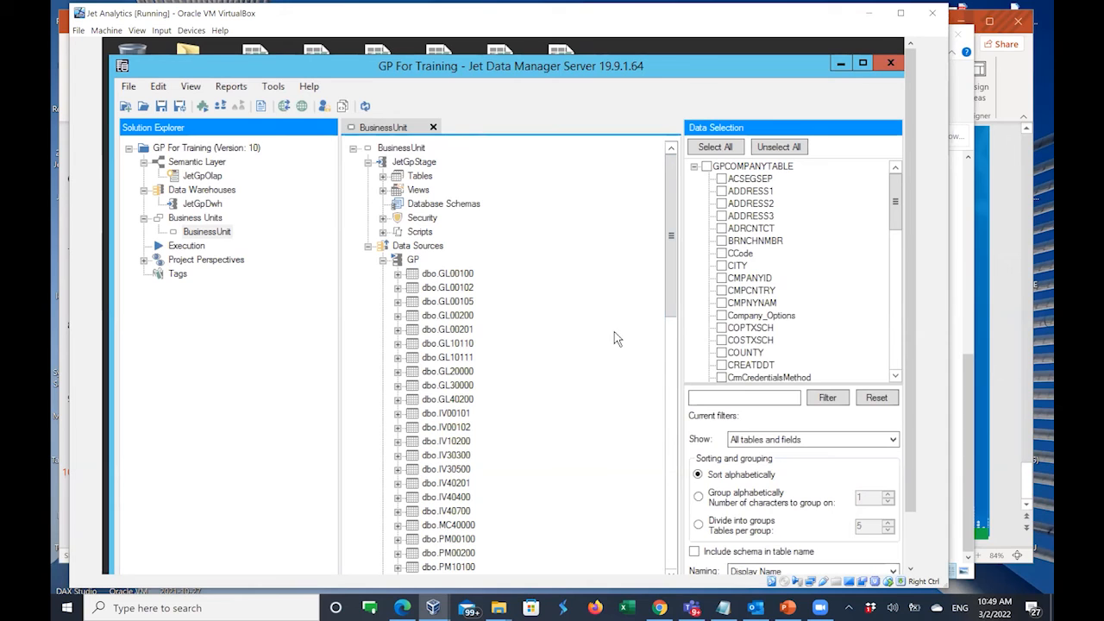
pyautogui.scroll(-1, 743, 298)
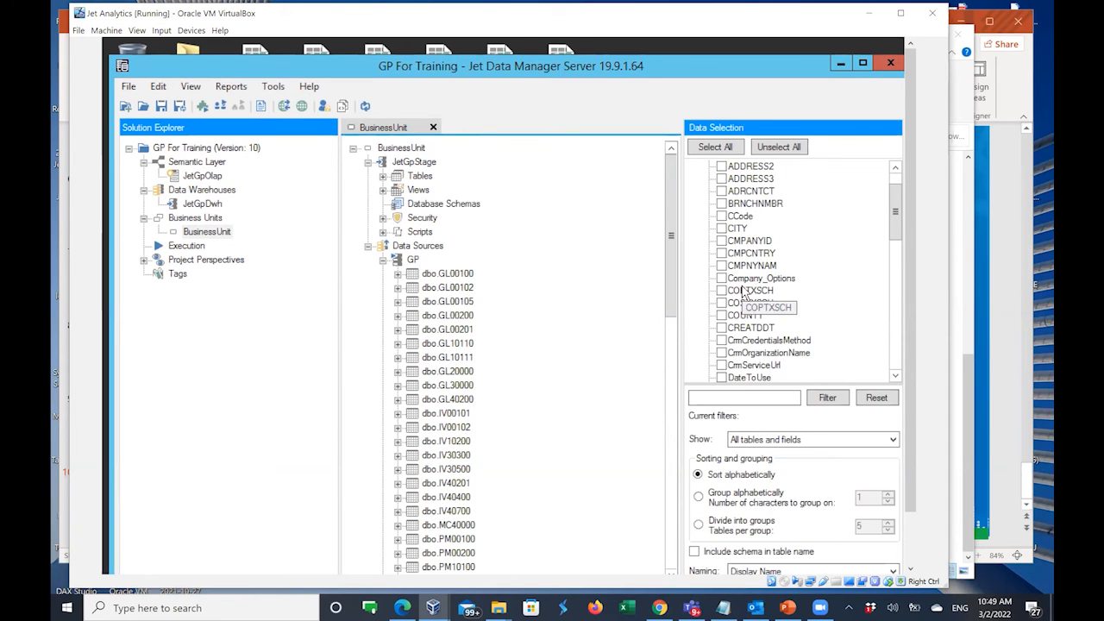
pyautogui.scroll(-4, 744, 298)
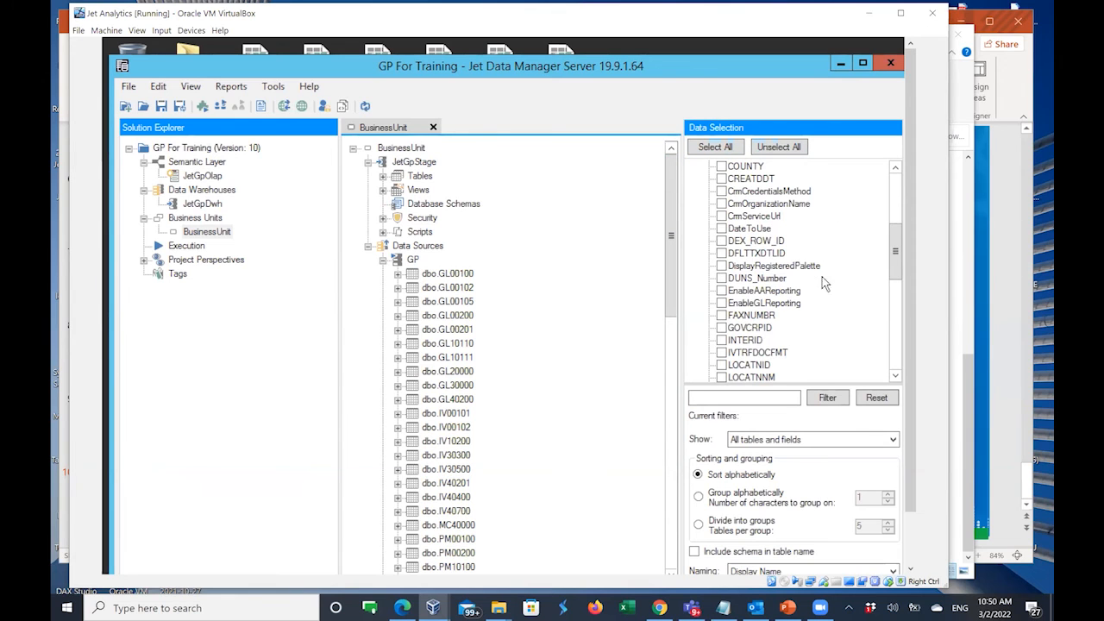
pyautogui.scroll(-3, 820, 298)
pyautogui.scroll(-5, 812, 312)
pyautogui.scroll(-1, 811, 315)
pyautogui.scroll(14, 811, 315)
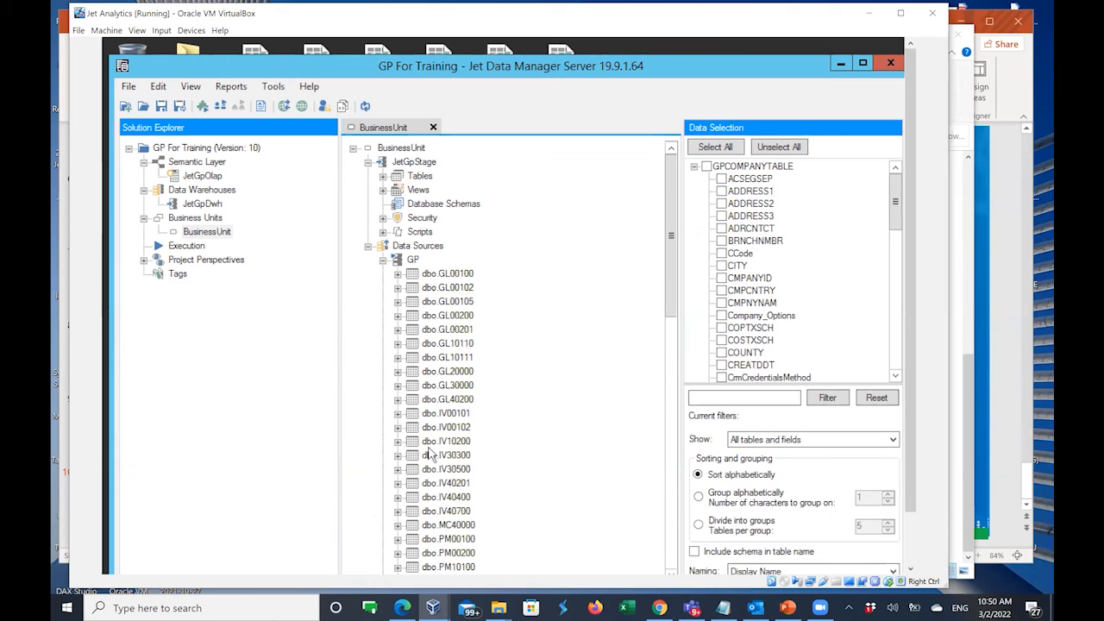
# Expand the JetGpStage Tables node, examine its staging tables, and collapse it again.
pyautogui.click(384, 177)
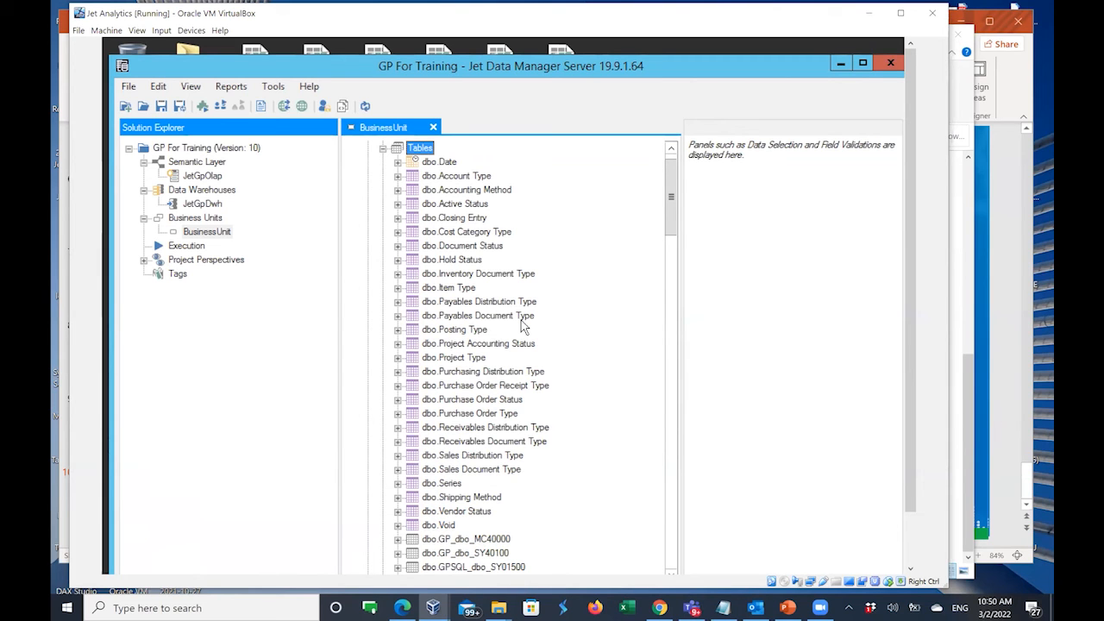
pyautogui.scroll(-2, 506, 363)
pyautogui.scroll(-9, 506, 362)
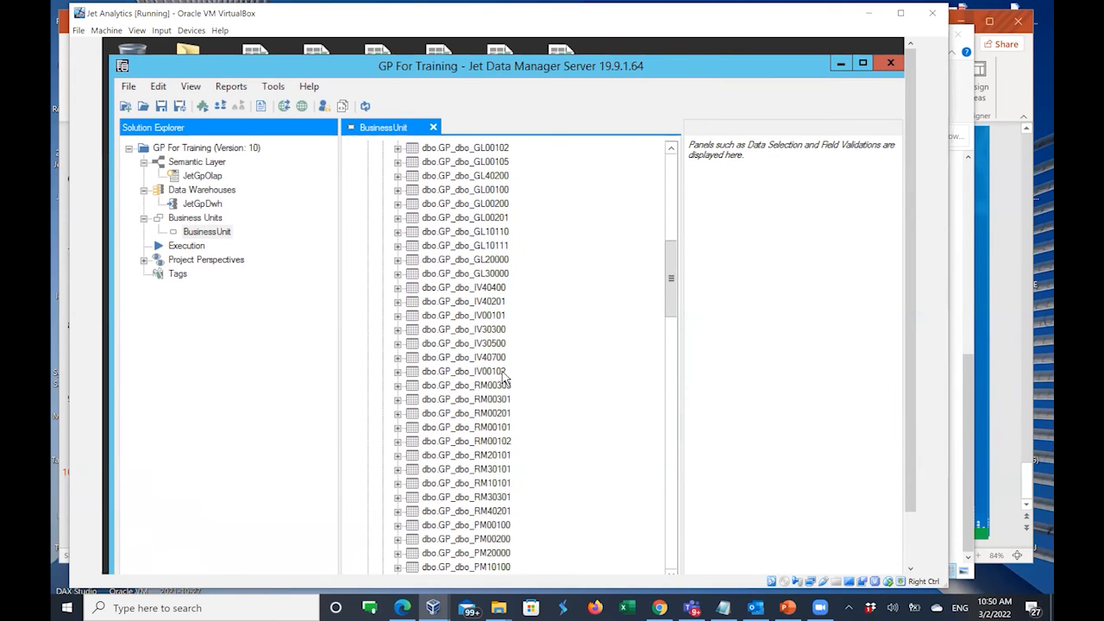
pyautogui.scroll(4, 506, 379)
pyautogui.scroll(4, 506, 380)
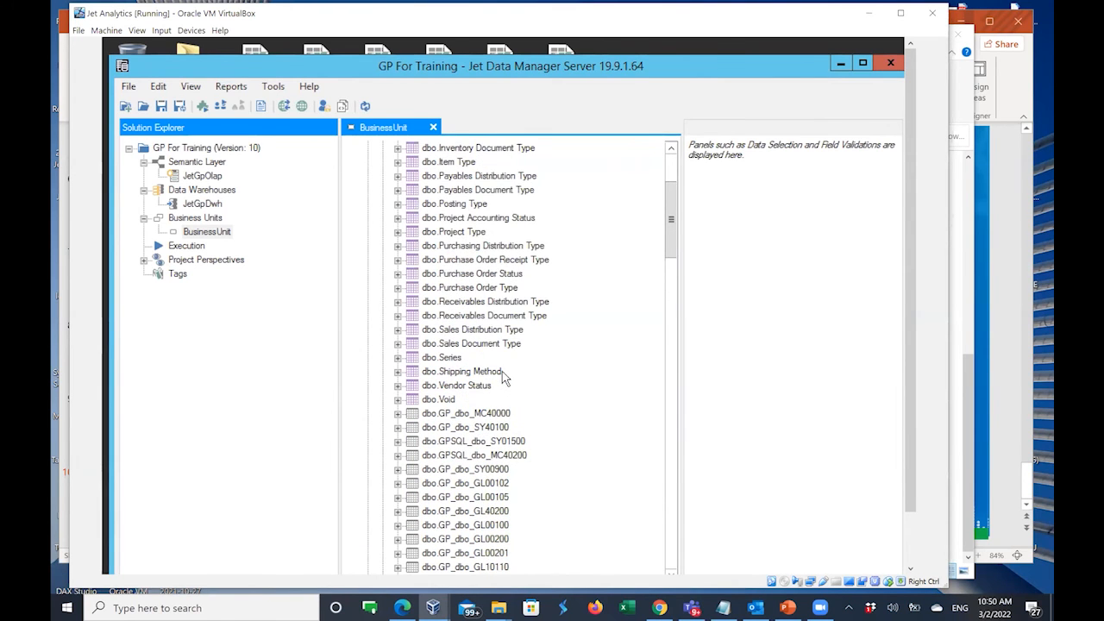
pyautogui.scroll(4, 506, 380)
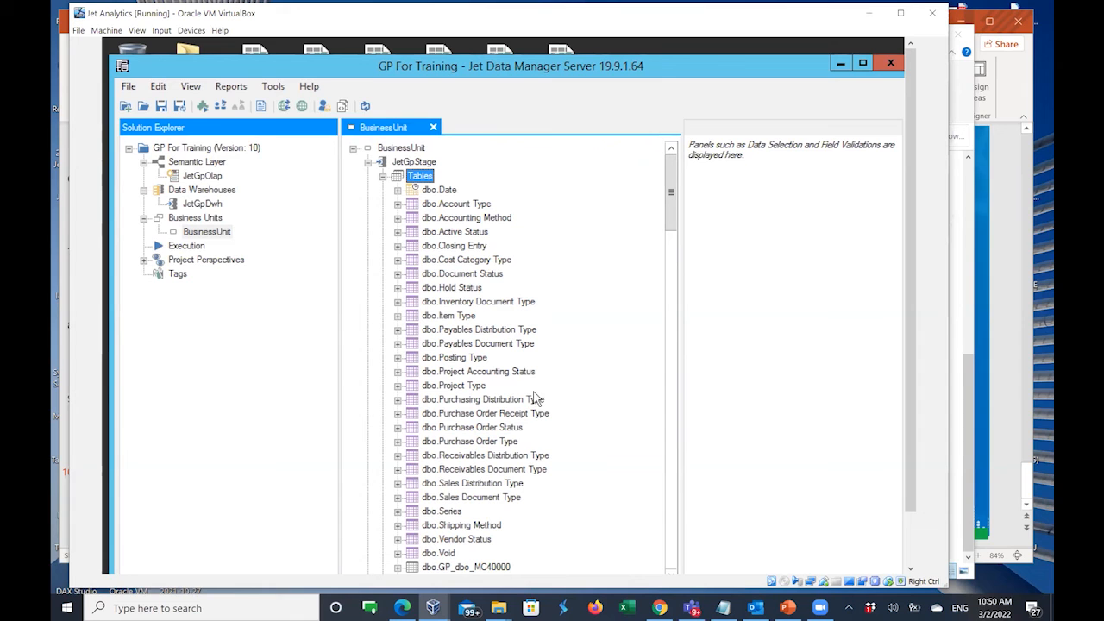
pyautogui.scroll(-1, 535, 396)
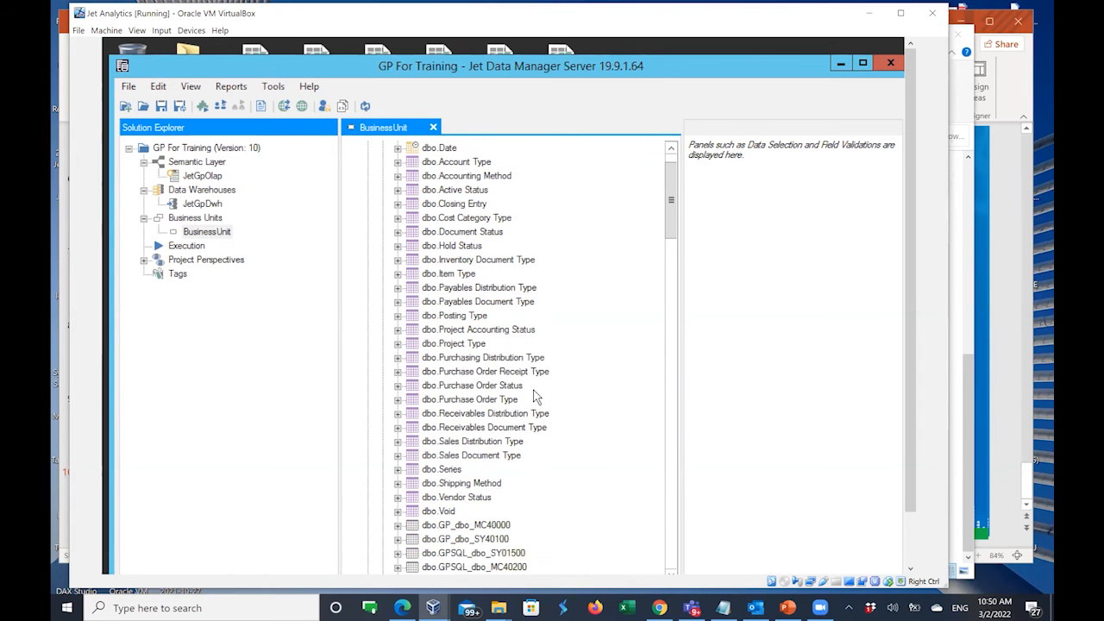
pyautogui.scroll(1, 535, 396)
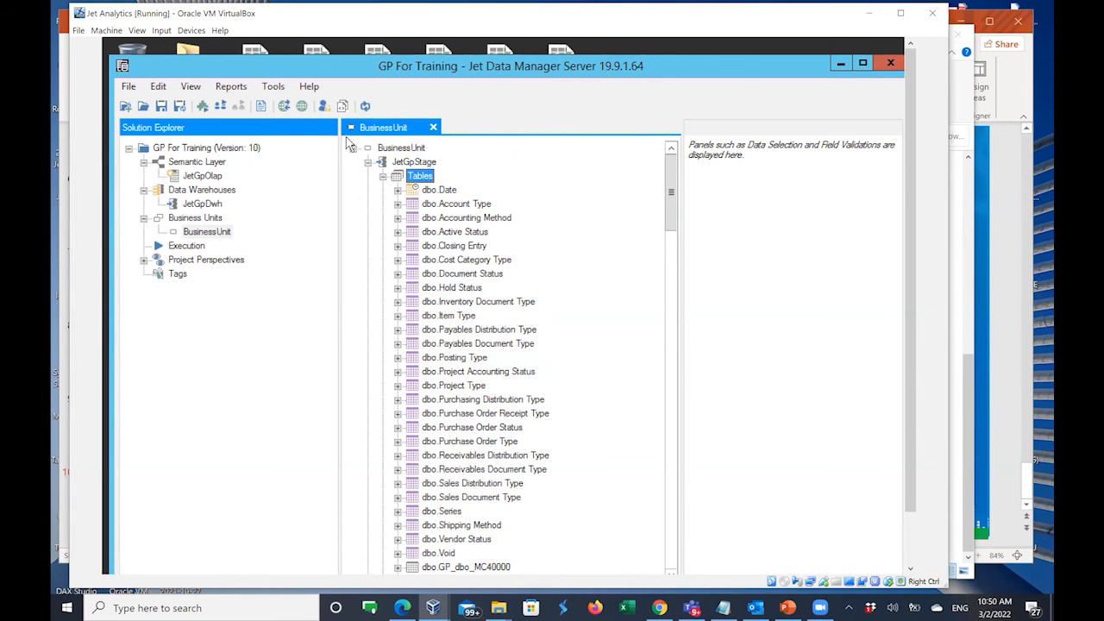
pyautogui.click(383, 178)
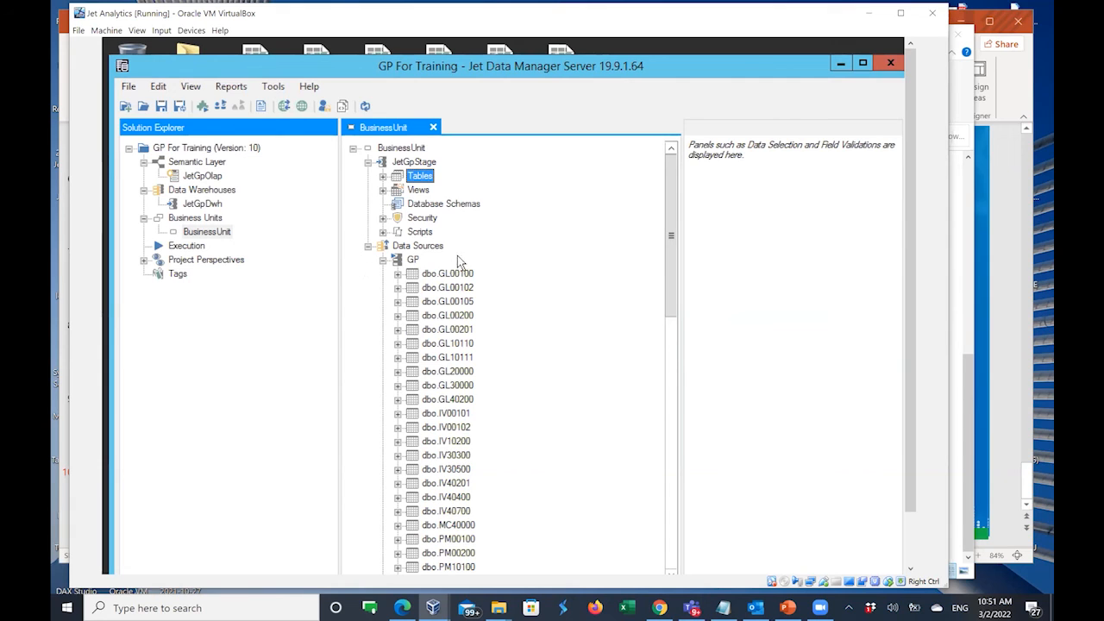
# Highlight BusinessUnit, its JetGpStage staging database and its Data Sources node in turn.
pyautogui.click(212, 237)
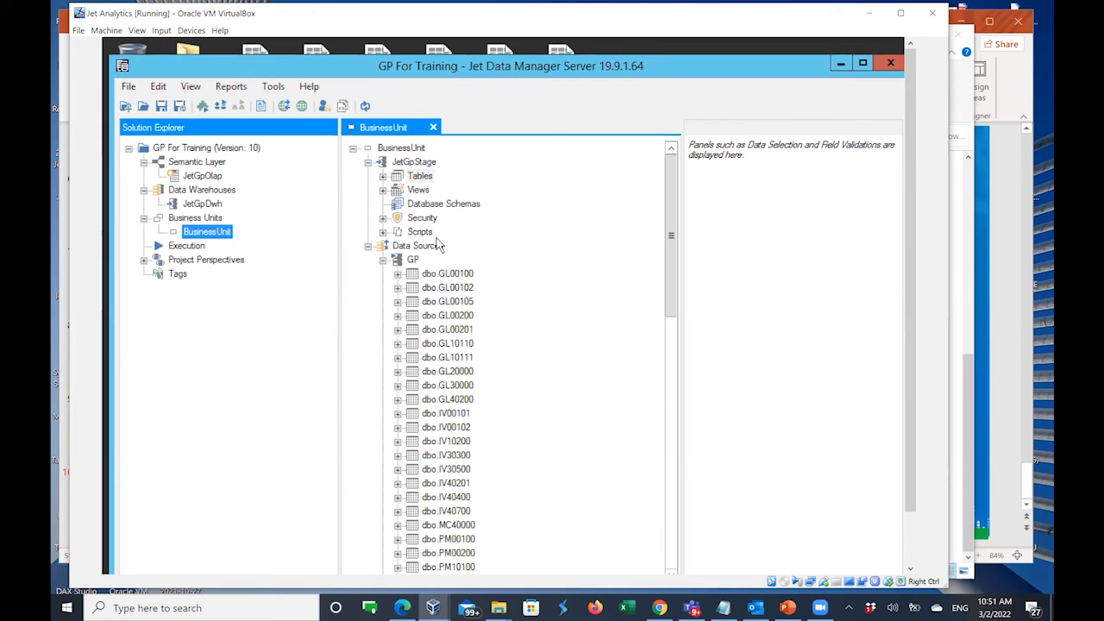
pyautogui.click(416, 164)
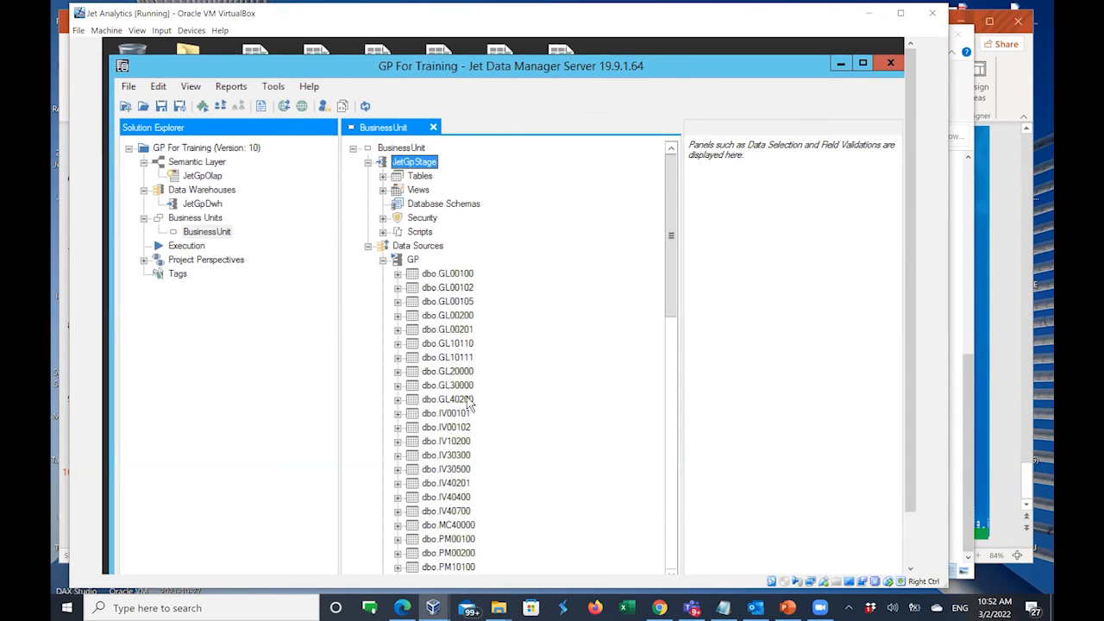
pyautogui.click(420, 248)
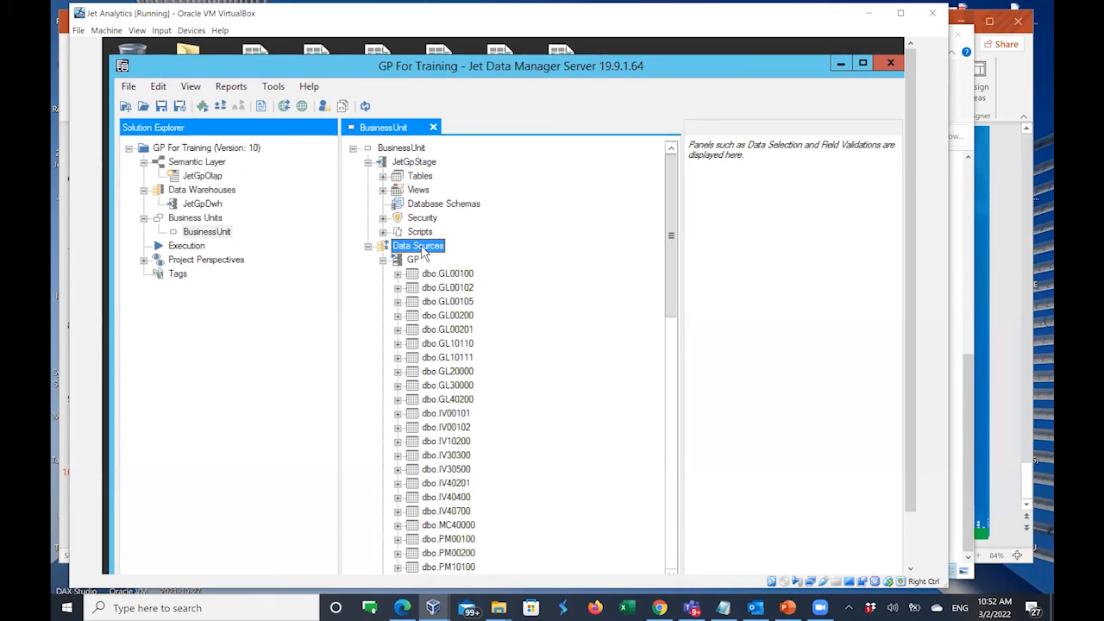
# Start adding a SQL Server data source to BusinessUnit's data sources and review the available authentication methods, keeping Windows Authentication.
pyautogui.rightClick(423, 252)
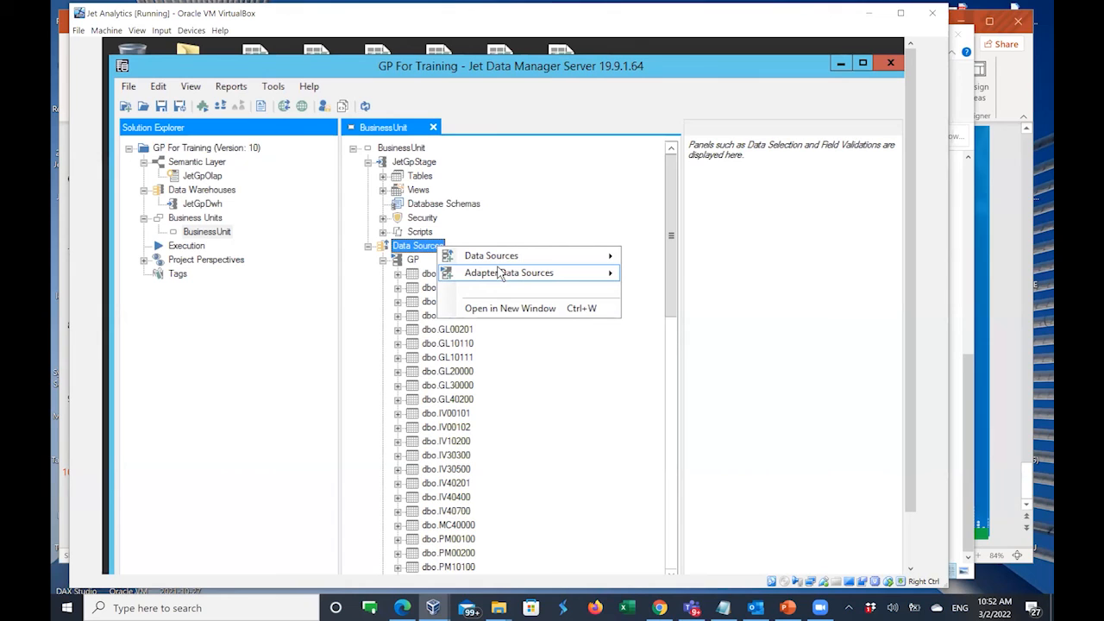
pyautogui.moveTo(487, 276)
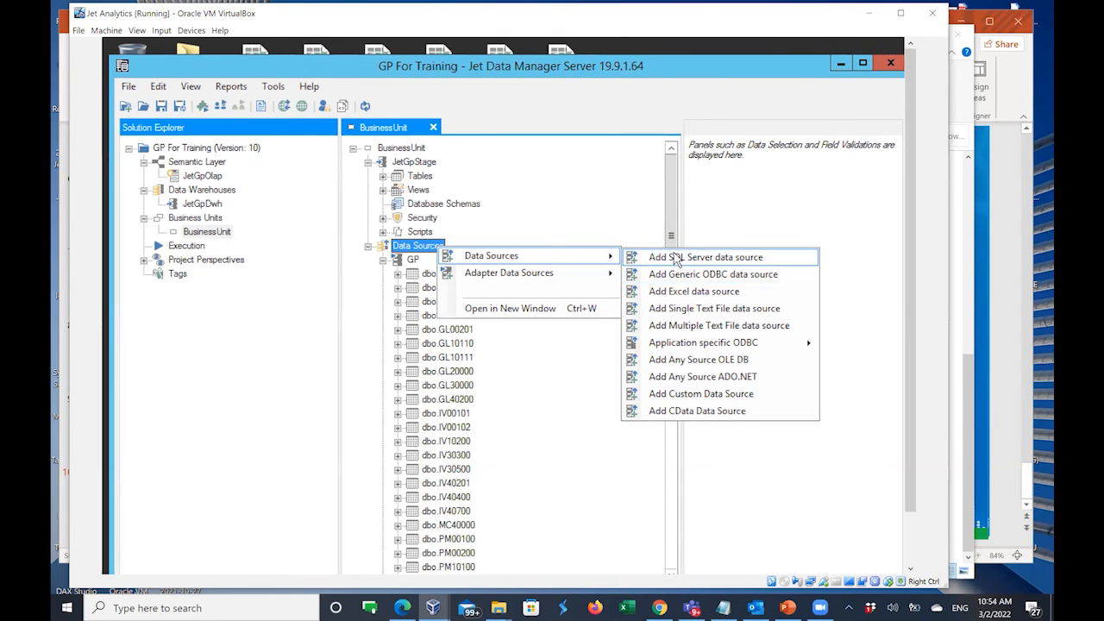
pyautogui.click(680, 261)
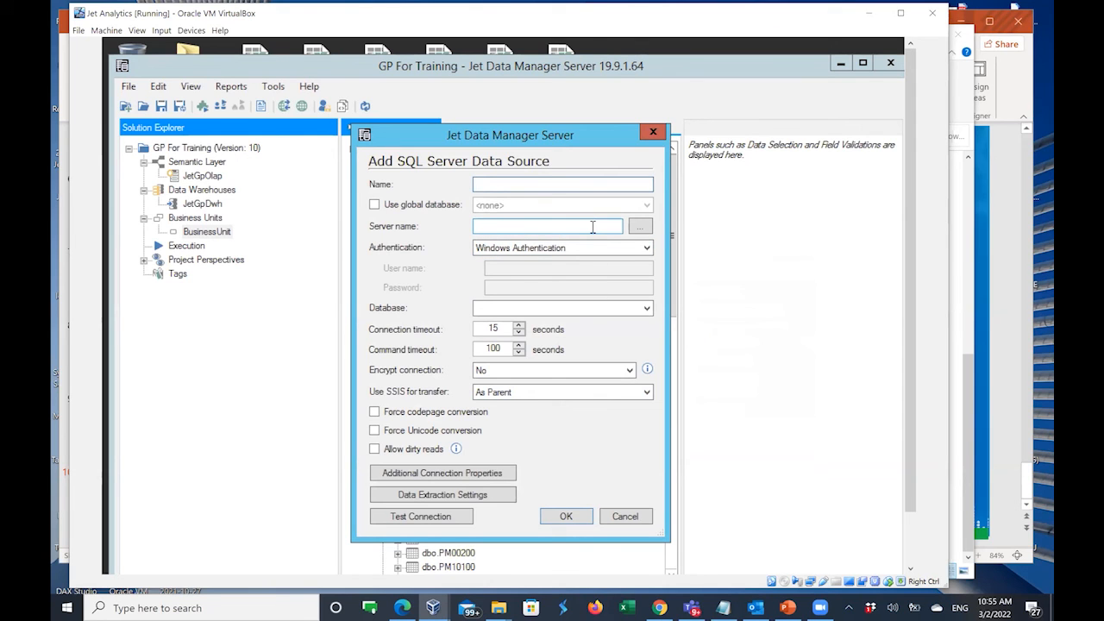
pyautogui.click(622, 250)
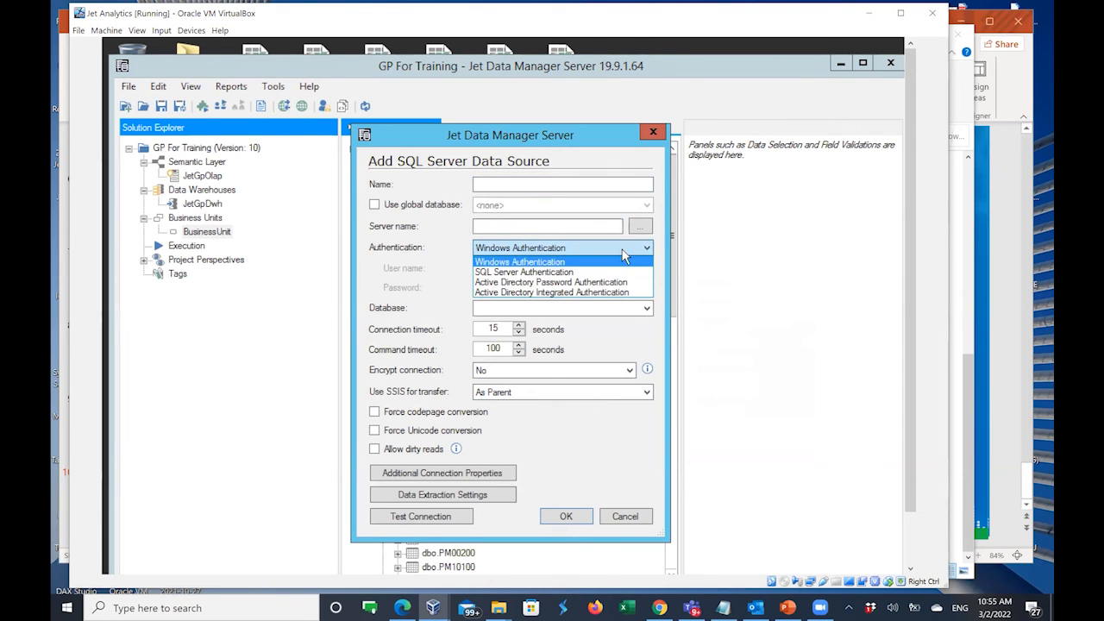
pyautogui.click(609, 338)
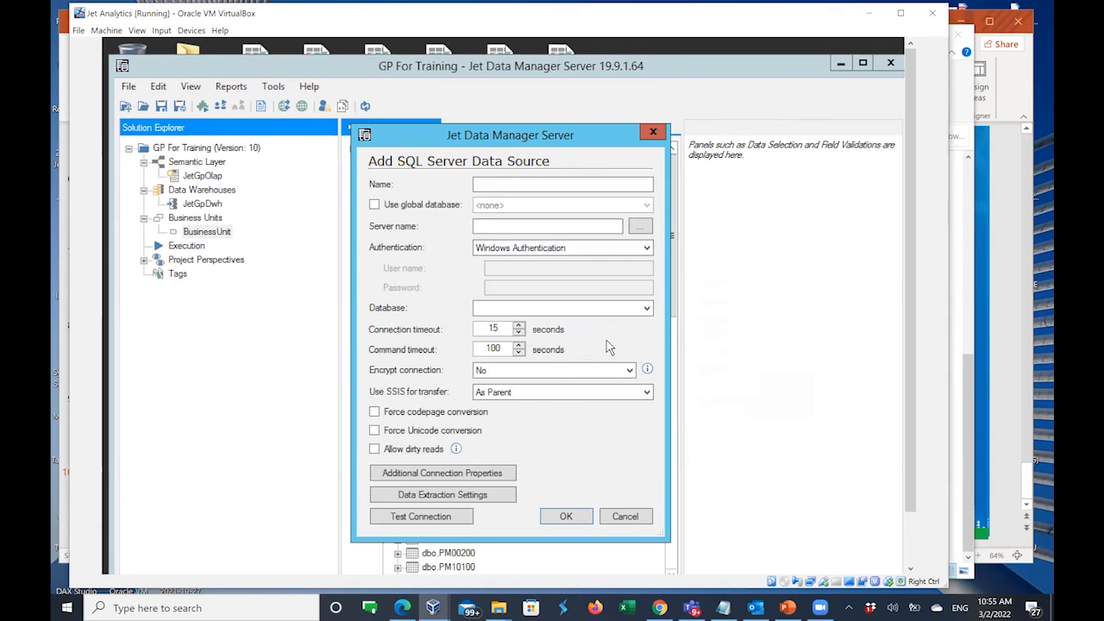
# Set the new data source's server name to localhost, review the databases offered on it, and cancel without adding the source.
pyautogui.click(645, 308)
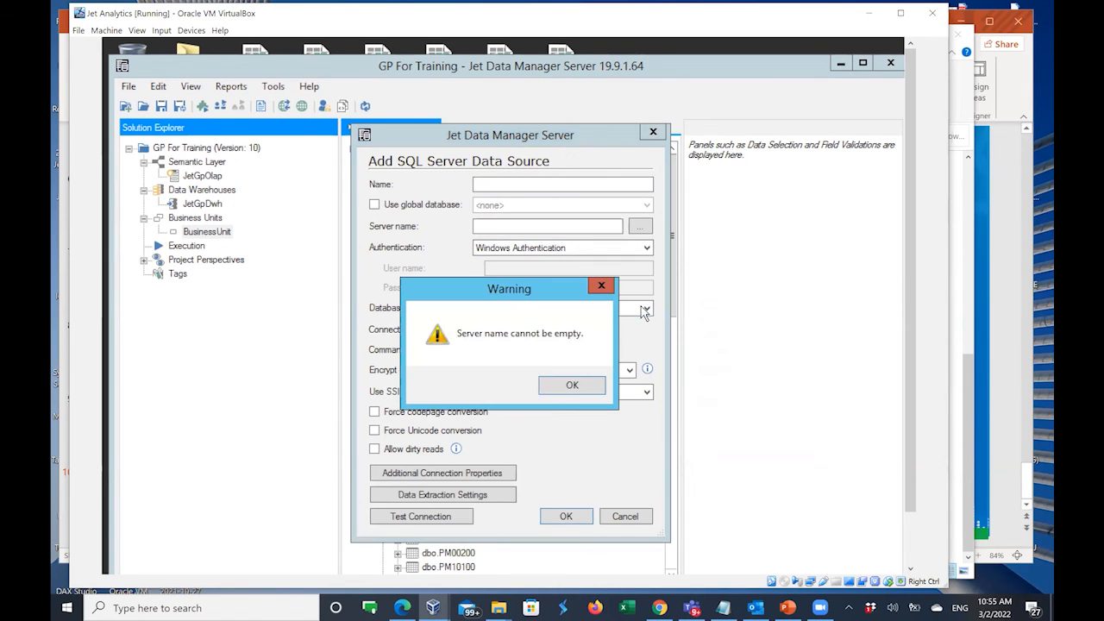
pyautogui.click(568, 387)
pyautogui.click(590, 228)
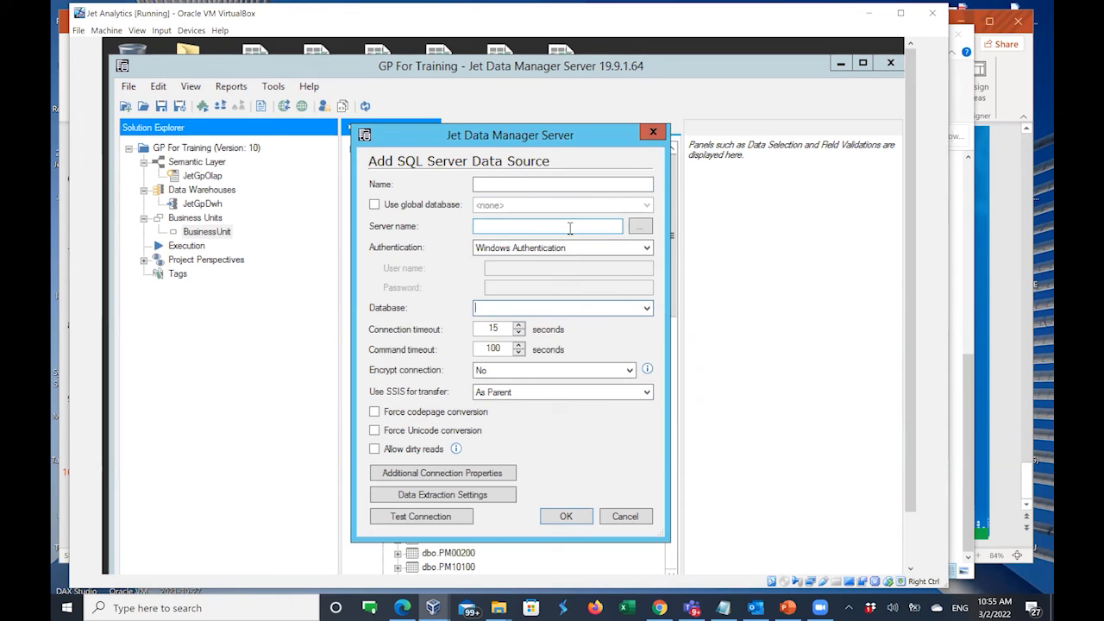
pyautogui.click(571, 227)
pyautogui.write('localhost')
pyautogui.click(649, 313)
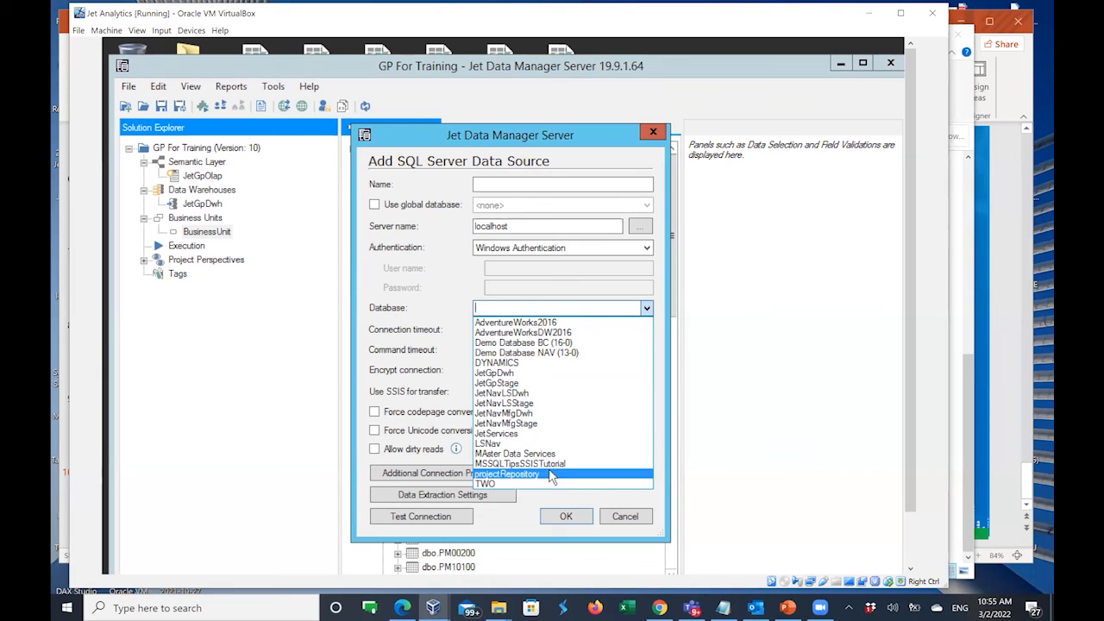
pyautogui.click(426, 279)
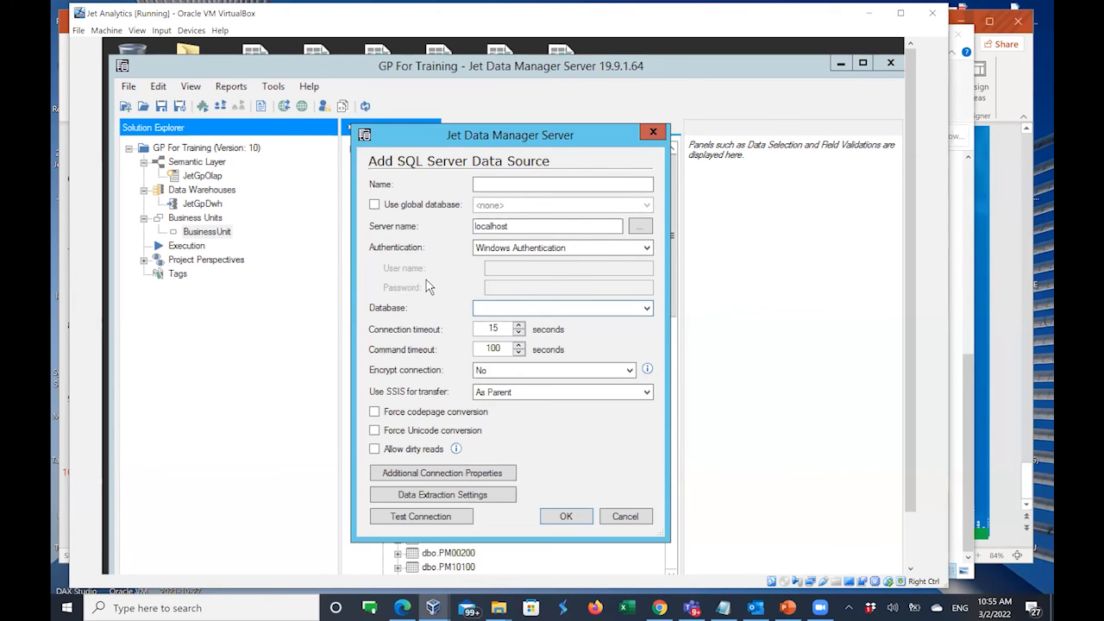
pyautogui.click(617, 518)
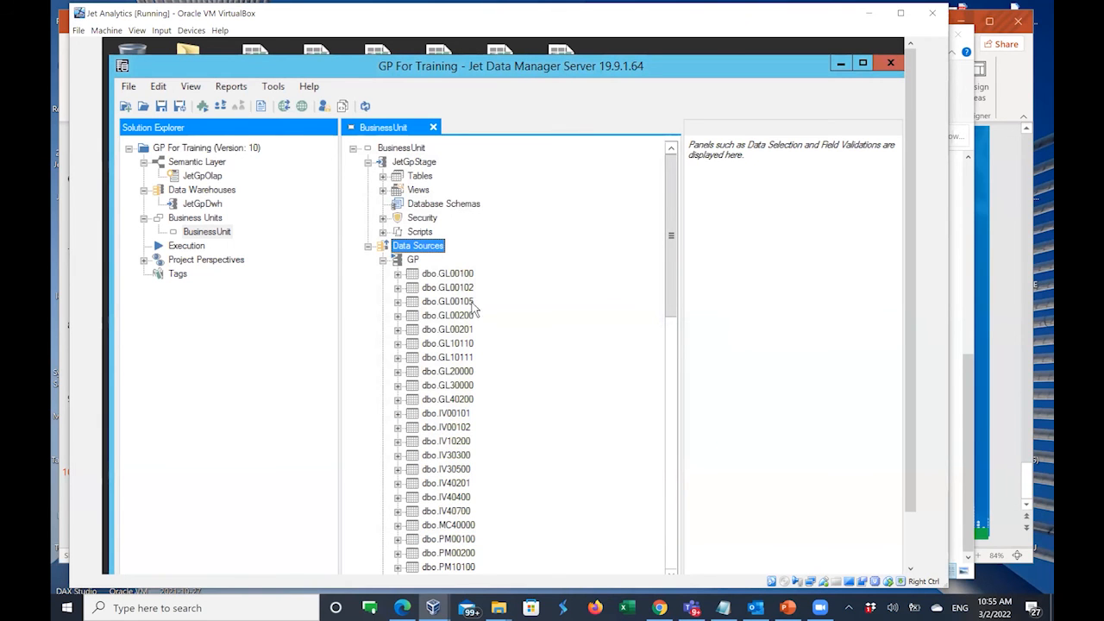
# Collapse the GP data source's table list and view GPCOMPANYTABLE's fields in the GP data selection.
pyautogui.click(383, 260)
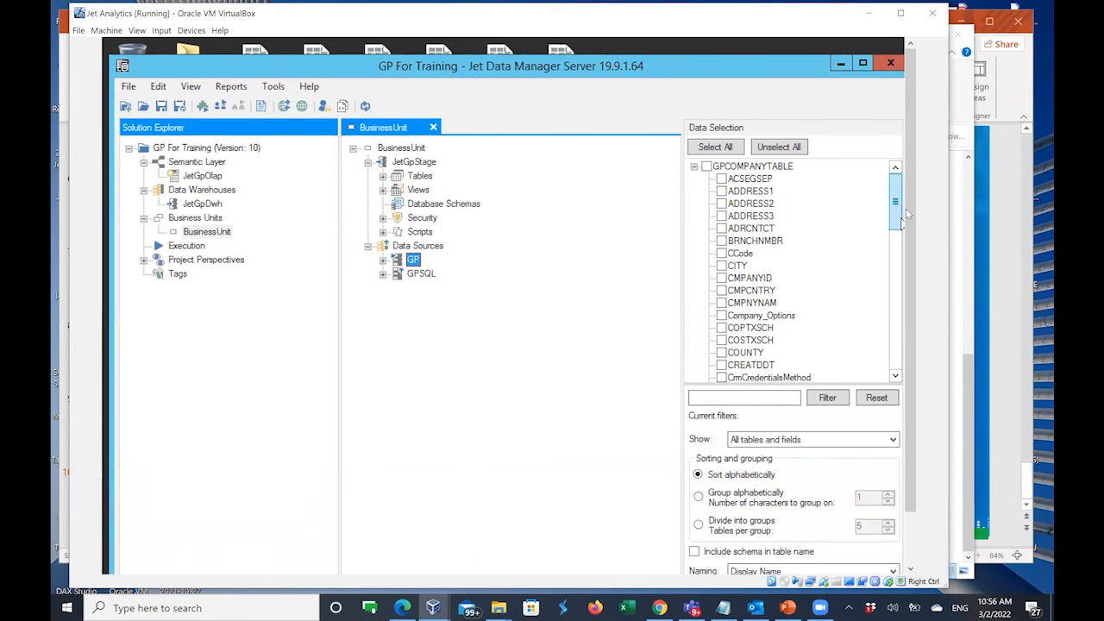
pyautogui.moveTo(895, 212)
pyautogui.mouseDown()
pyautogui.moveTo(904, 340)
pyautogui.moveTo(897, 207)
pyautogui.mouseUp()
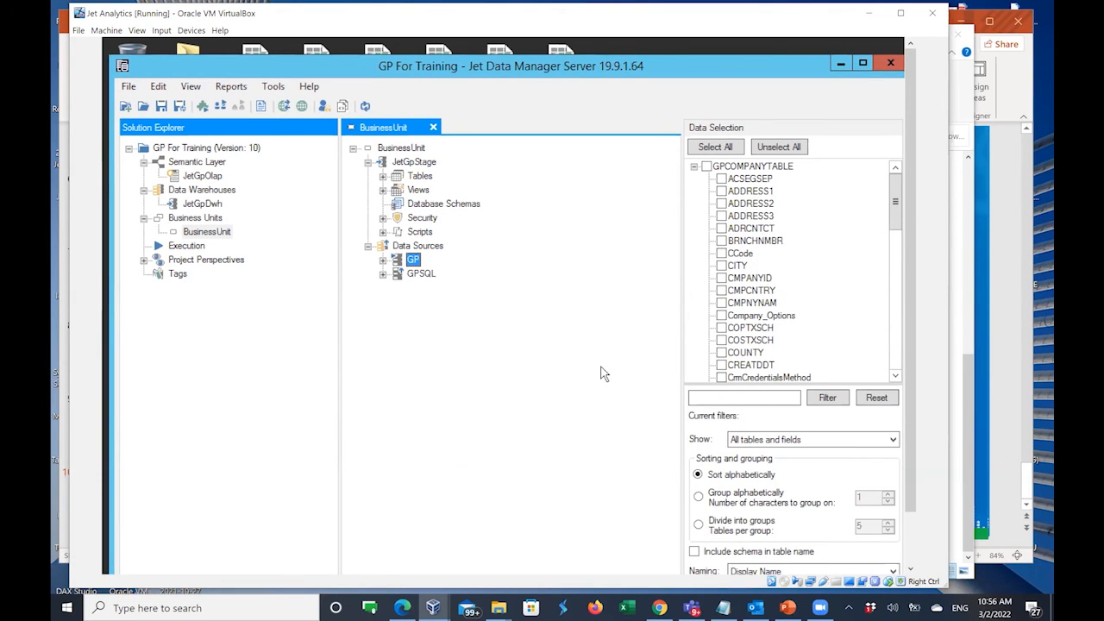